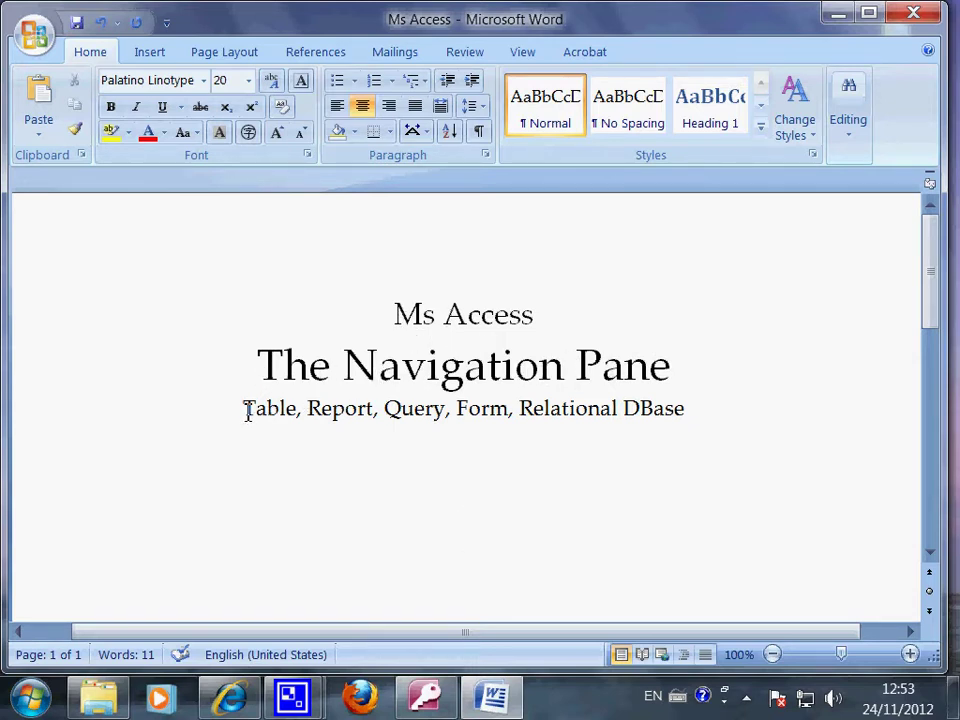
Select and deselect text in the subtitle and Navigation Pane title of the notes document.
drag(245, 408, 302, 405)
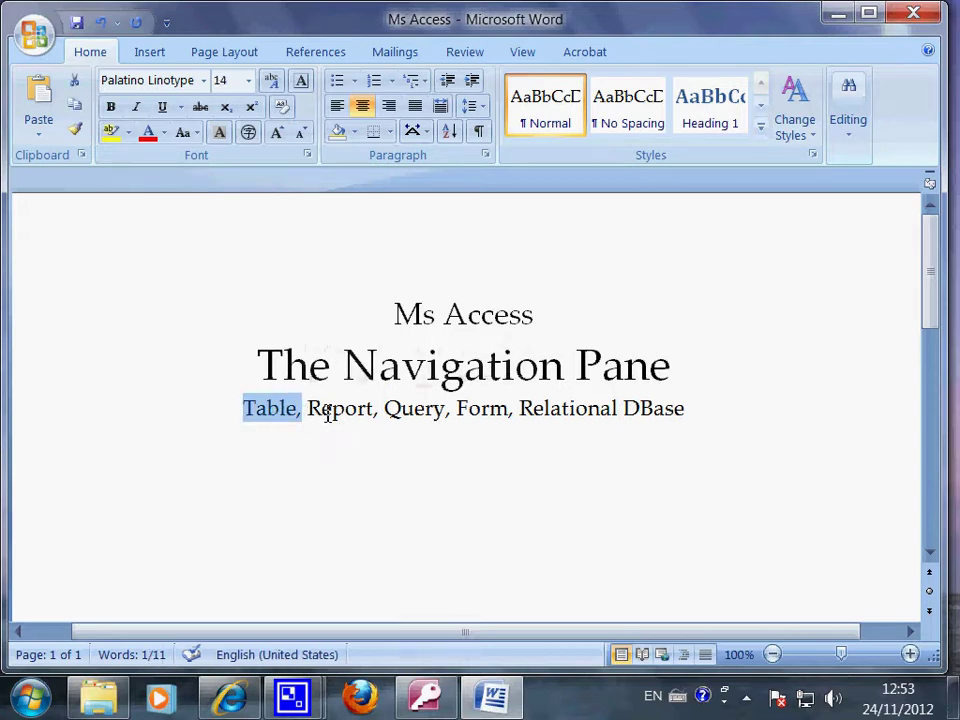
click(327, 412)
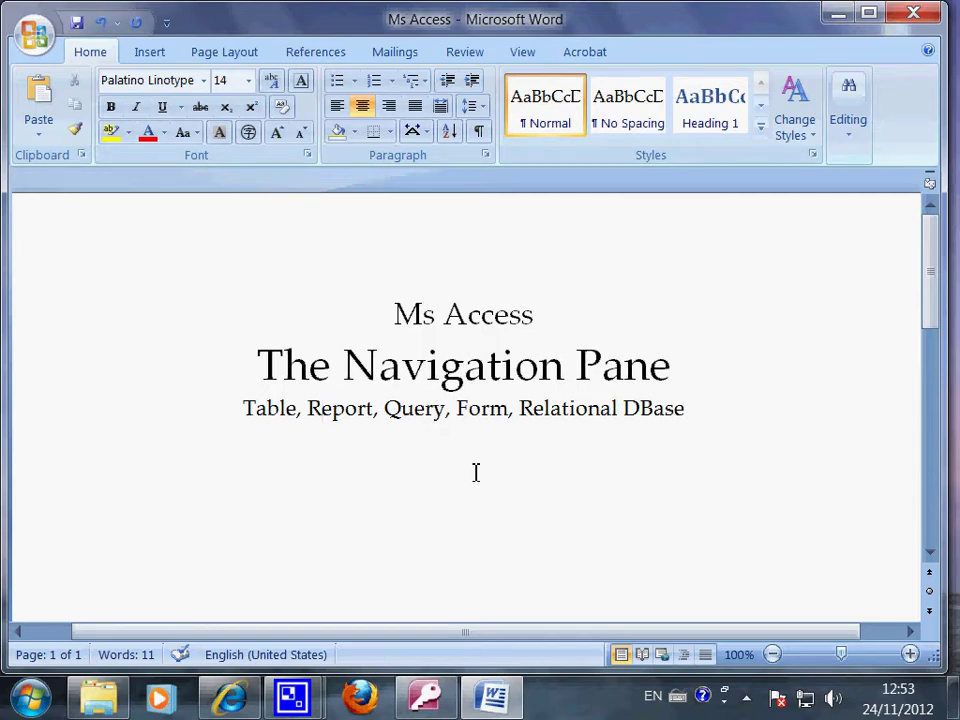
click(360, 406)
click(370, 473)
key(ctrl+shift+period)
key(ctrl+shift+period)
key(ctrl+shift+period)
drag(259, 368, 666, 448)
click(666, 448)
Switch to the dream class database and open Dream Class tbl in Datasheet View.
mouse_move(428, 706)
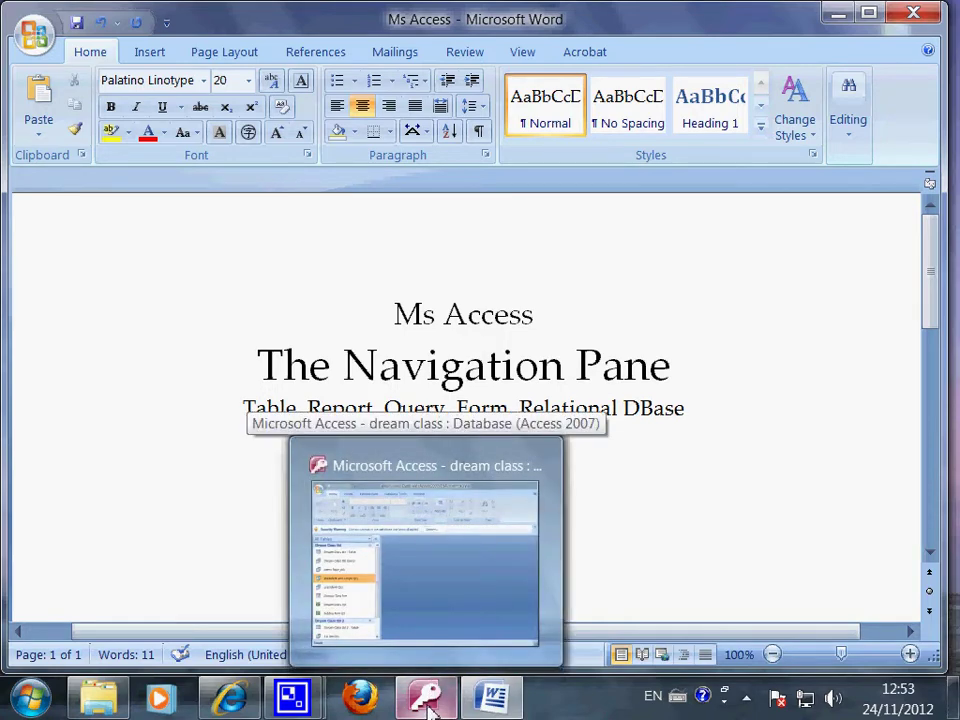
click(428, 706)
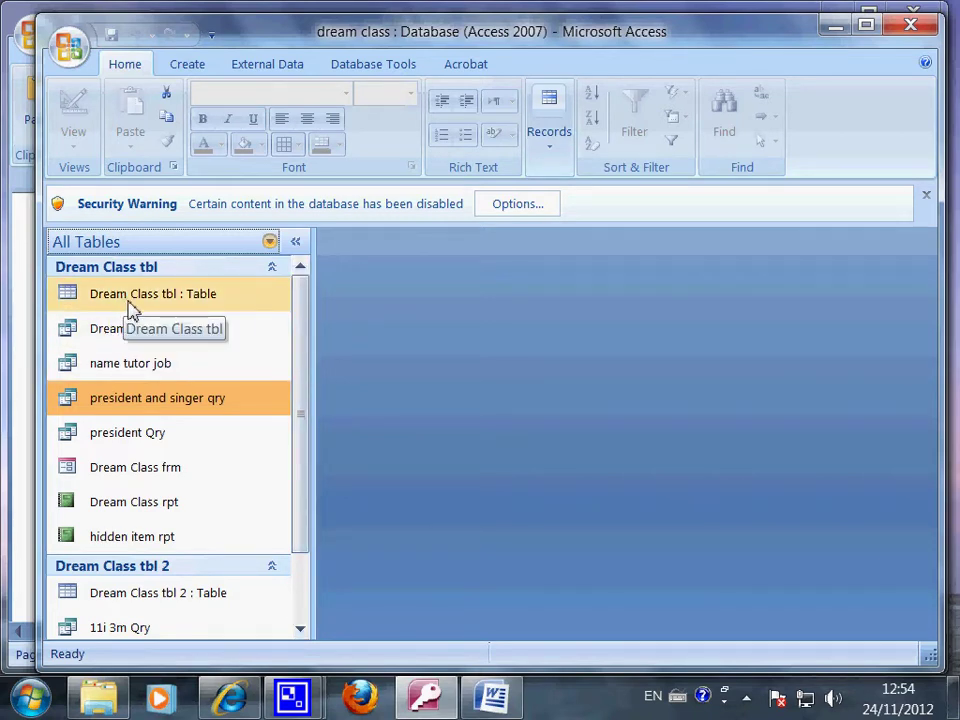
click(130, 311)
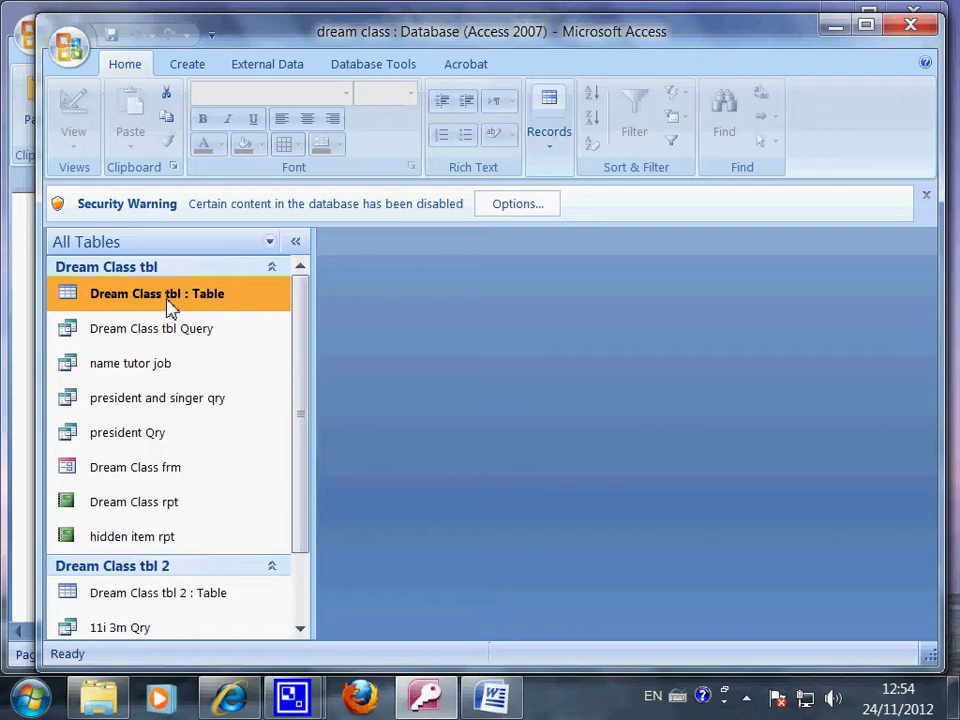
double_click(168, 306)
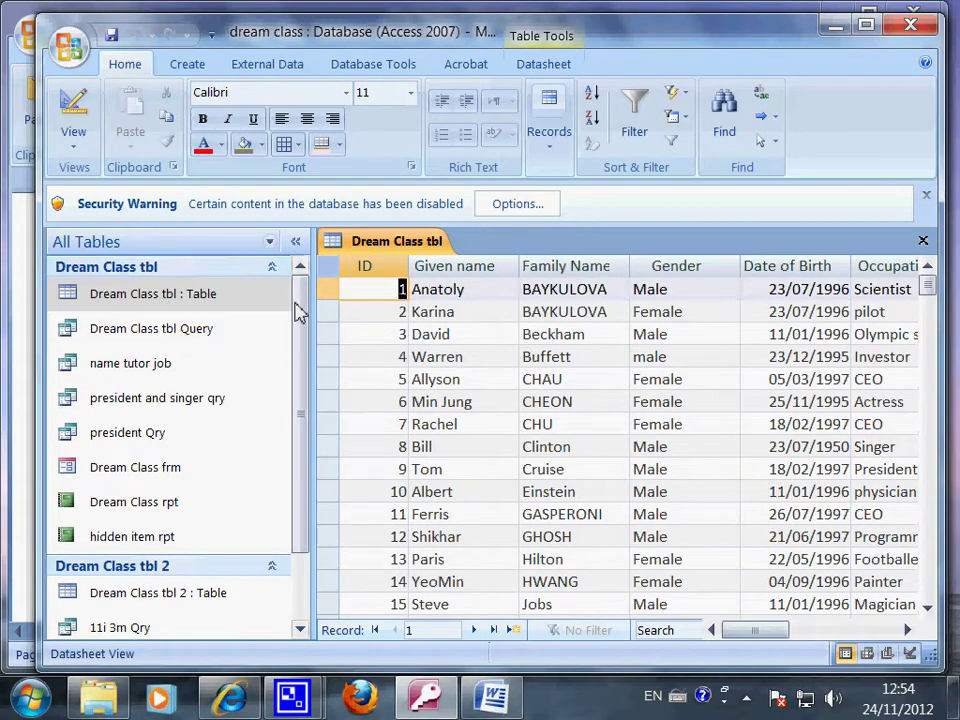
drag(297, 308, 300, 399)
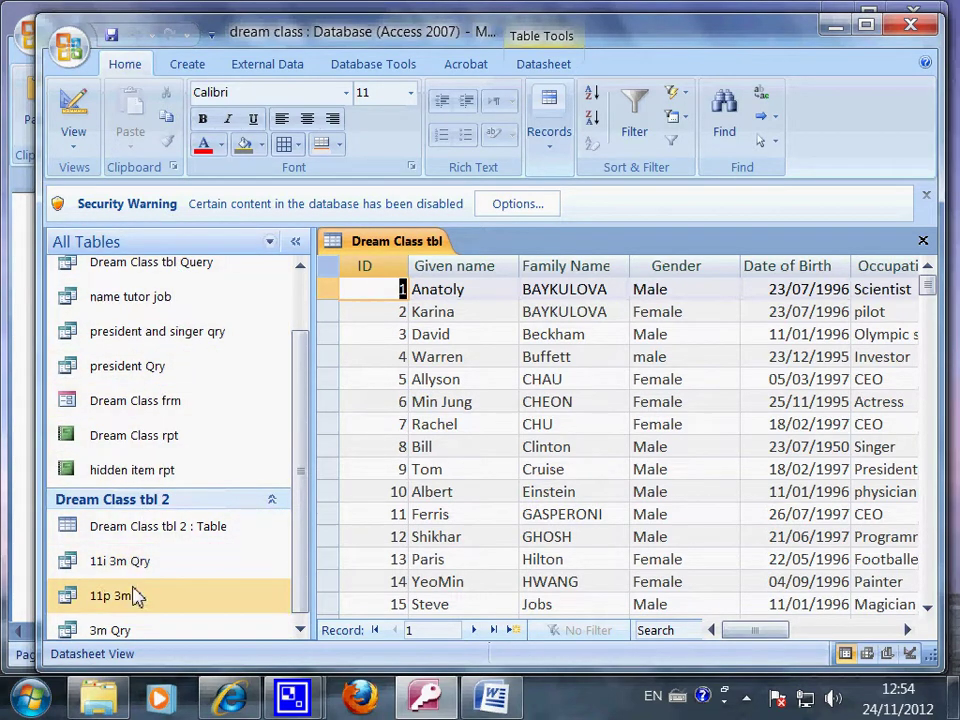
drag(300, 537, 304, 443)
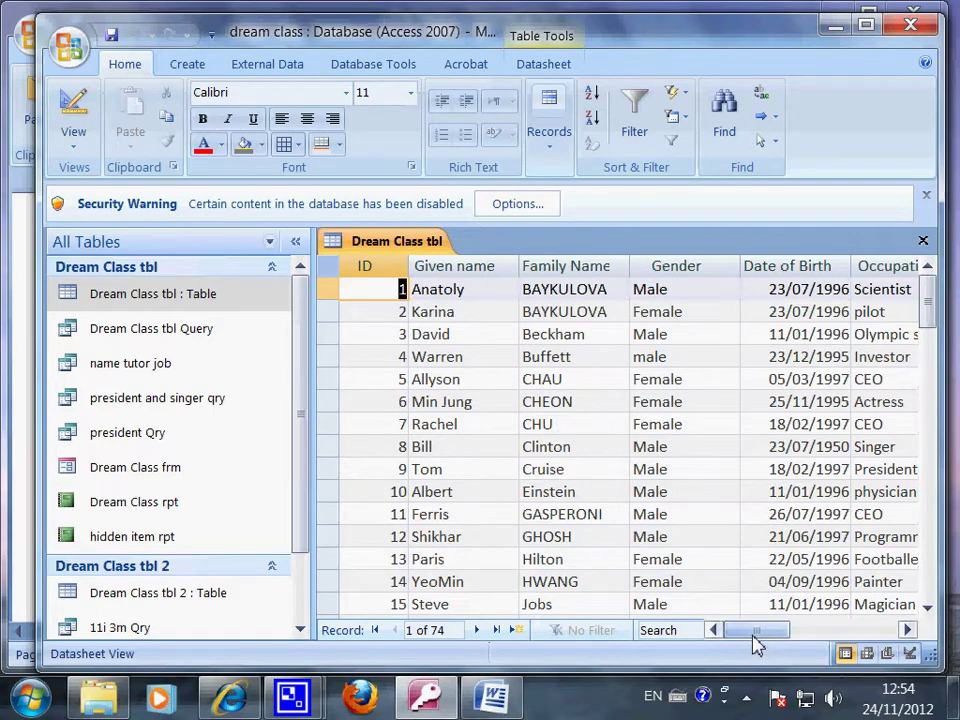
click(447, 268)
click(573, 266)
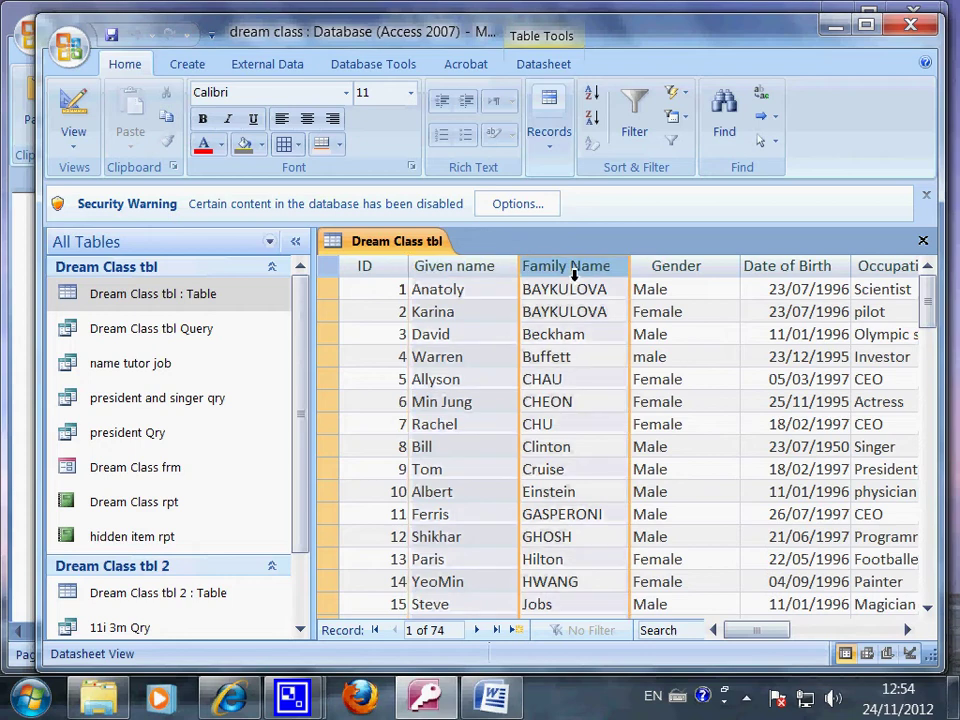
click(327, 335)
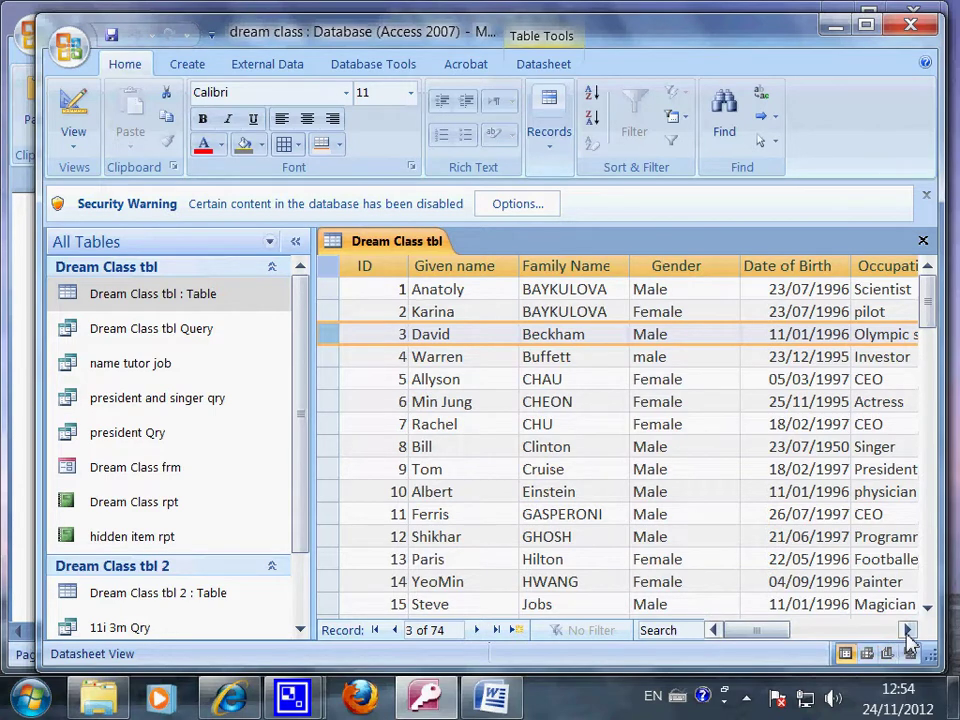
click(908, 630)
click(907, 631)
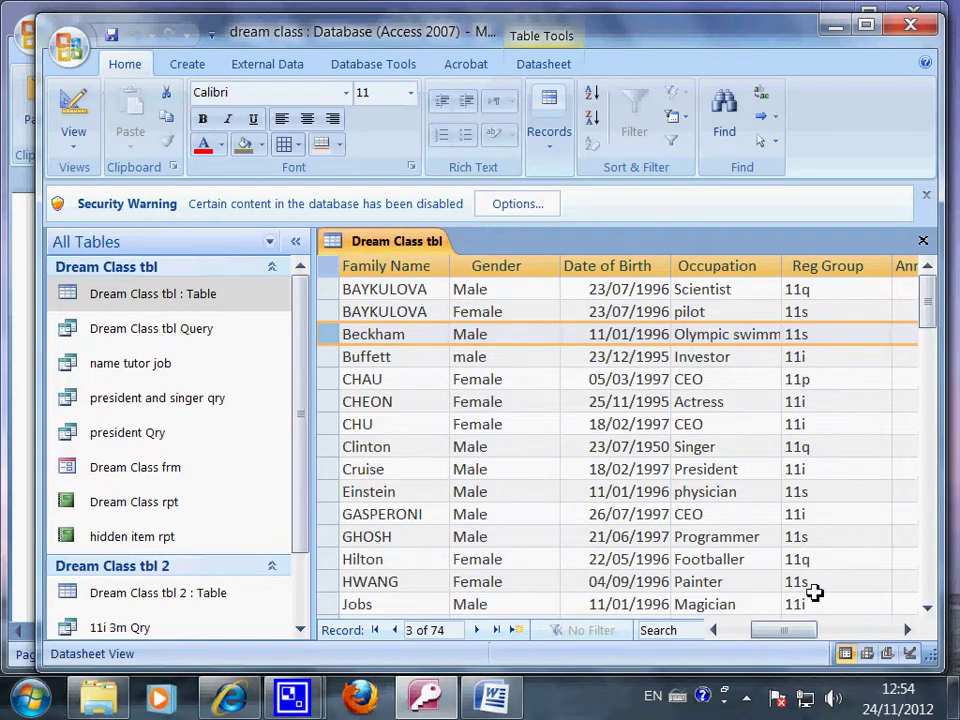
click(818, 333)
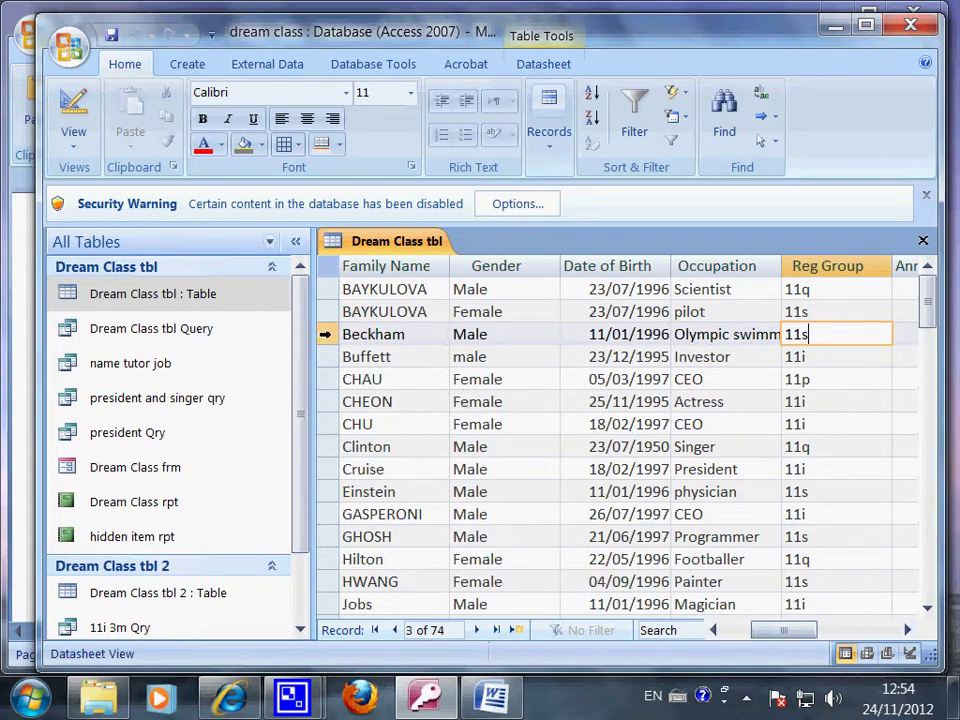
click(325, 334)
drag(778, 628, 793, 634)
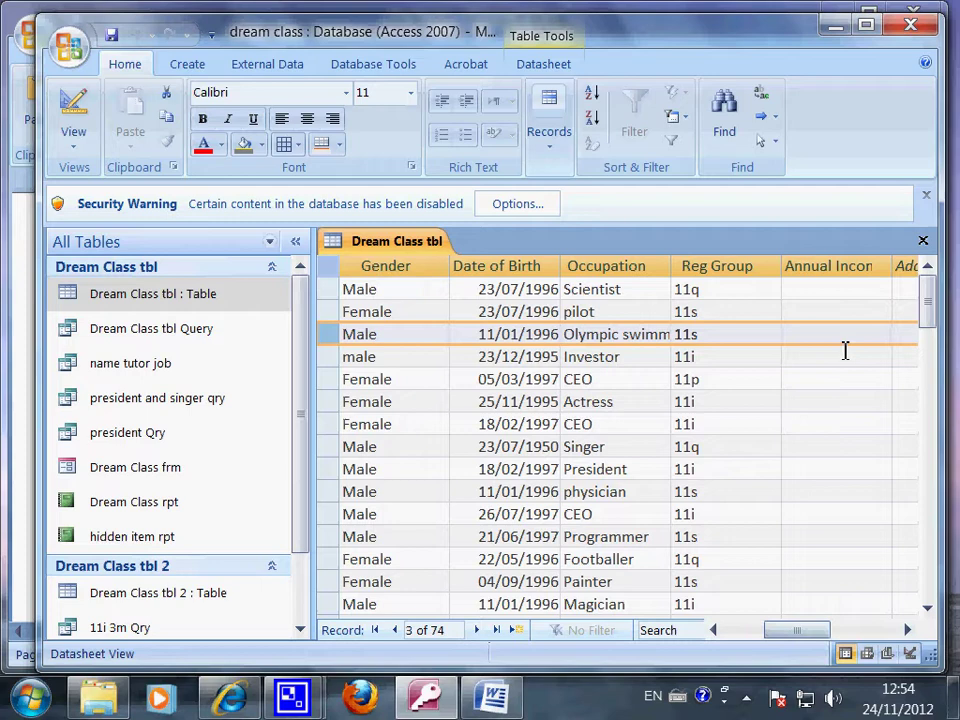
drag(825, 632, 840, 636)
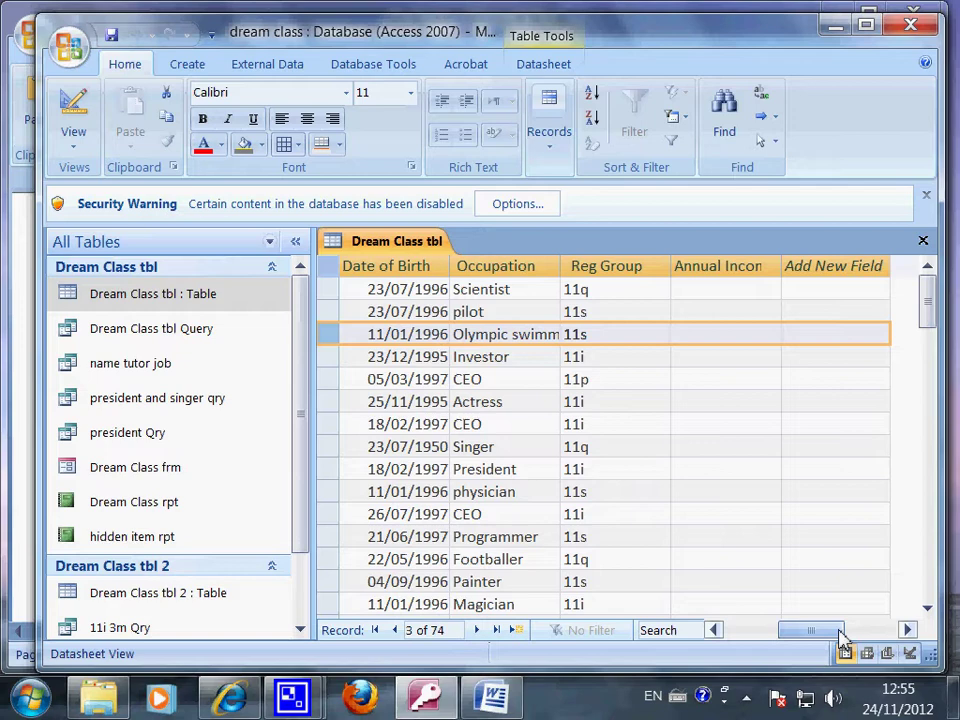
drag(840, 637, 782, 634)
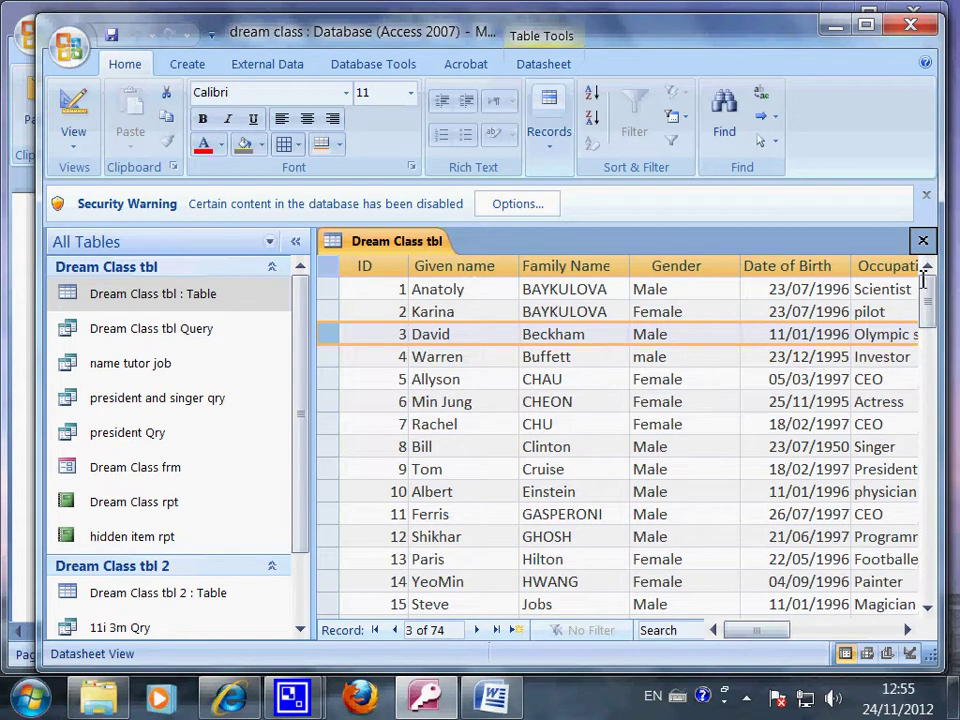
Close Dream Class tbl and open the name tutor job query results.
click(923, 240)
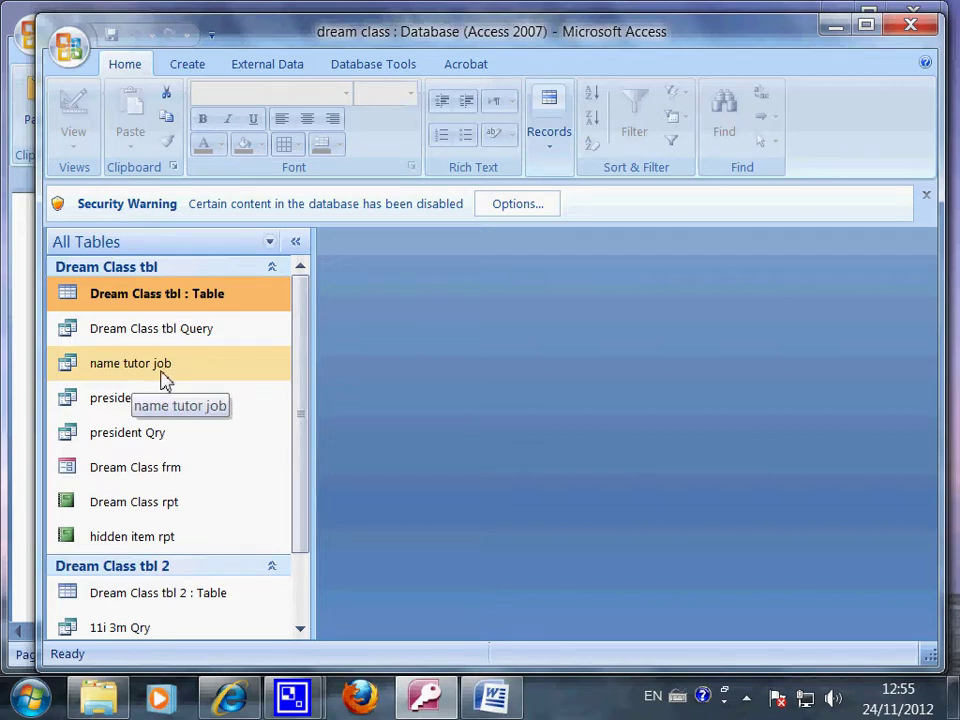
click(165, 381)
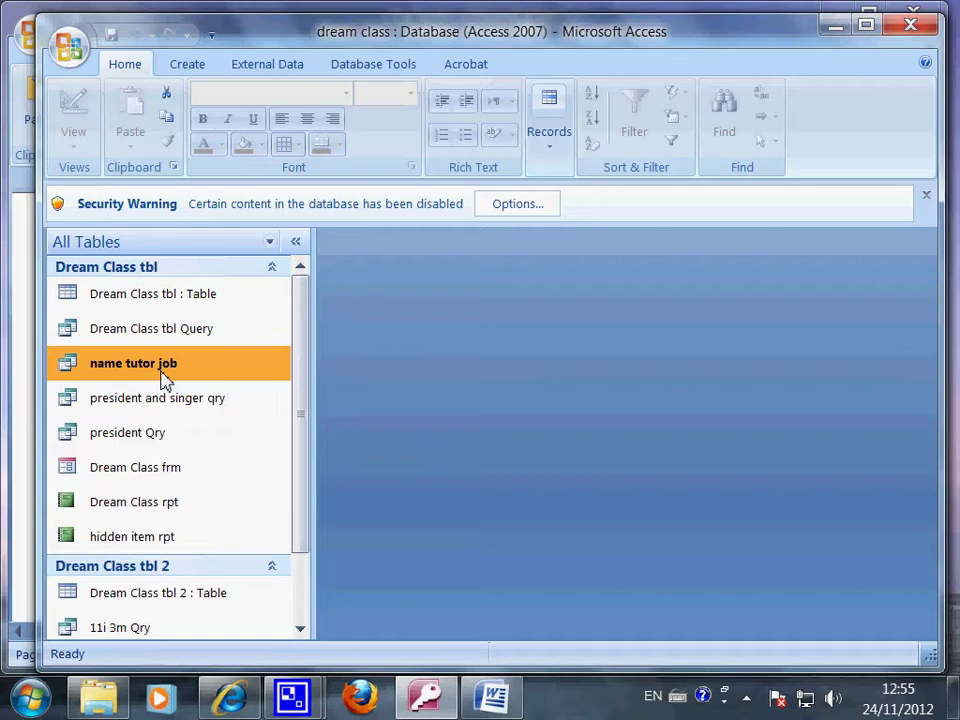
double_click(165, 381)
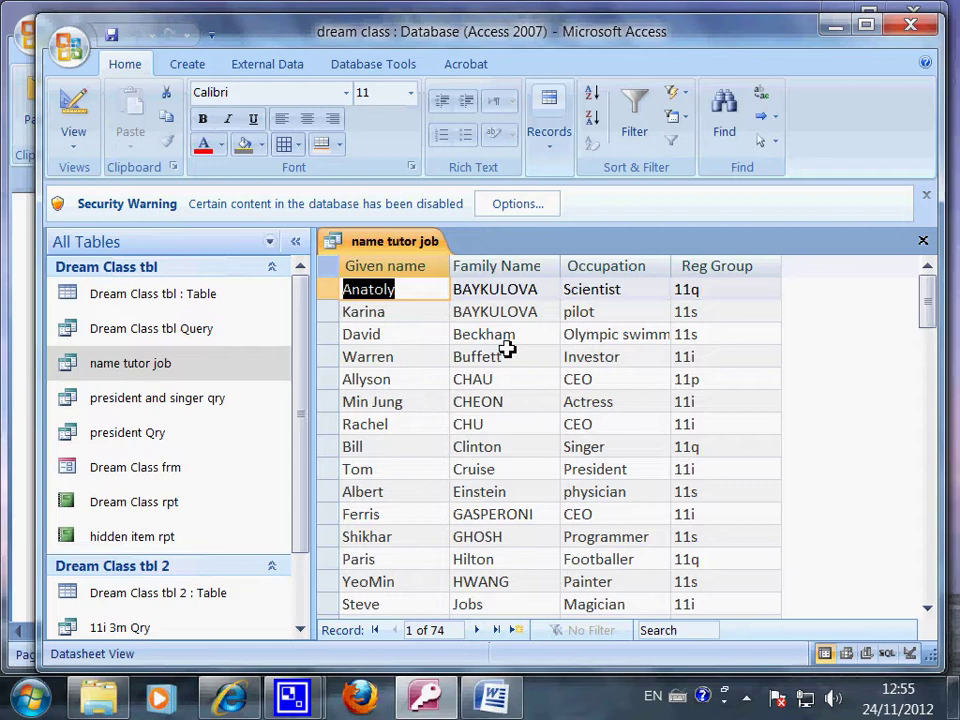
Select the Given name, Family Name, Occupation and Reg Group columns, then close the query.
click(411, 267)
click(465, 267)
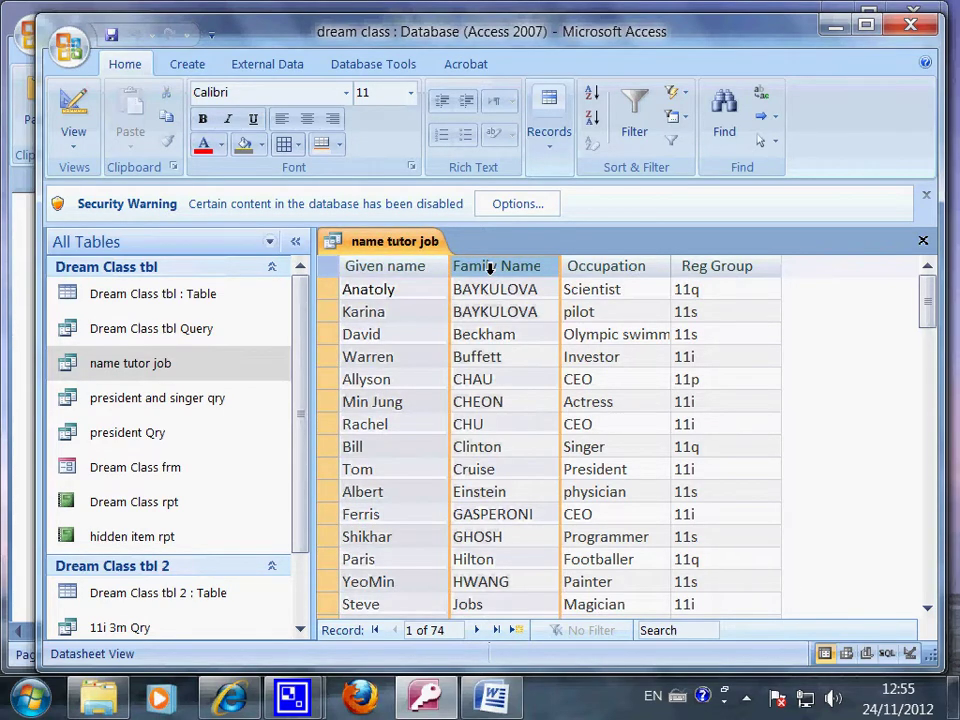
click(602, 266)
click(714, 268)
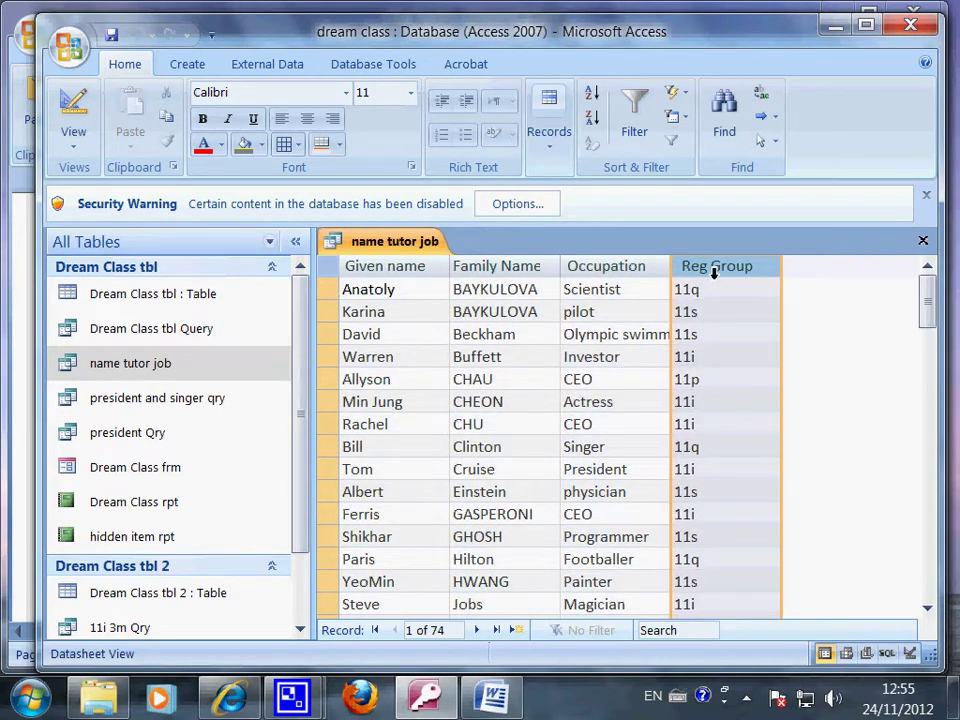
click(923, 240)
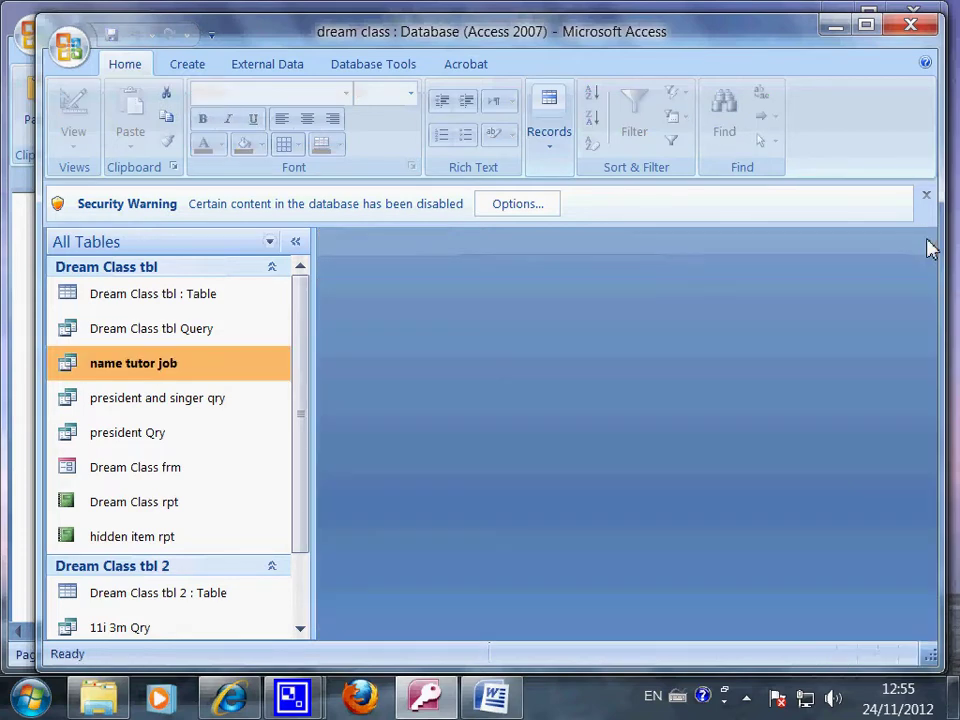
Select president and singer qry in the navigation pane.
click(193, 400)
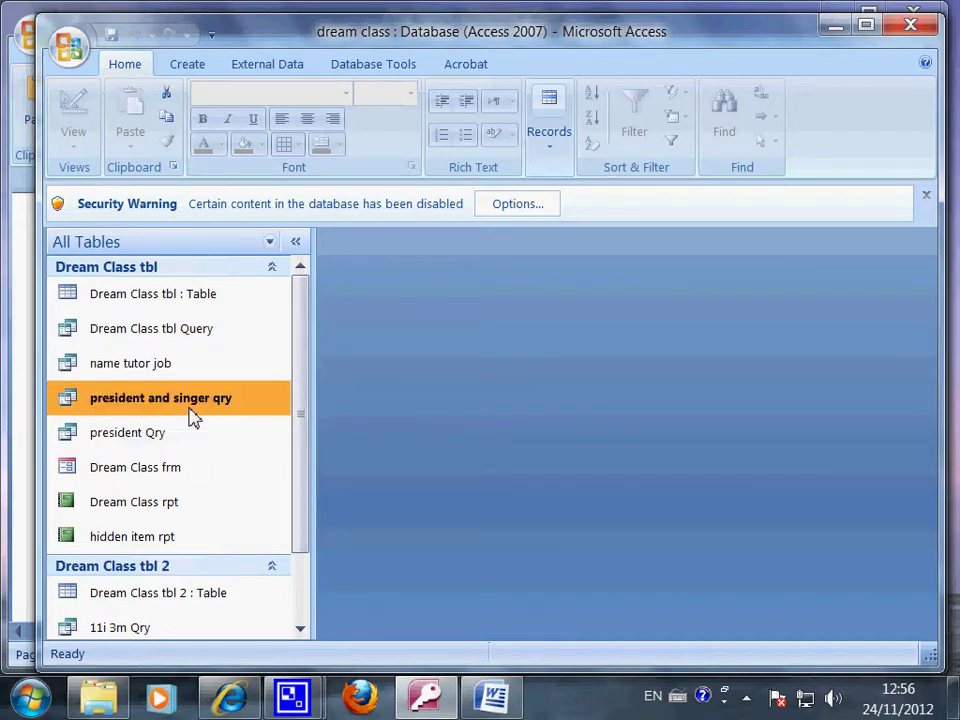
Reopen Dream Class tbl, check Cruise's and OH's President occupation entries, then close it.
double_click(163, 296)
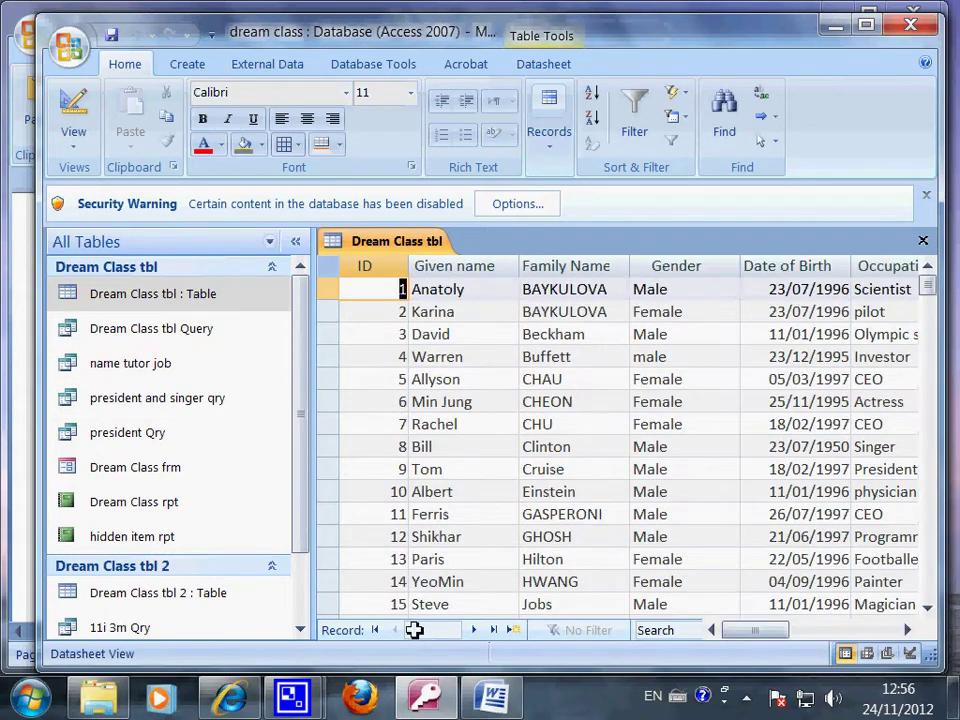
drag(761, 632, 790, 640)
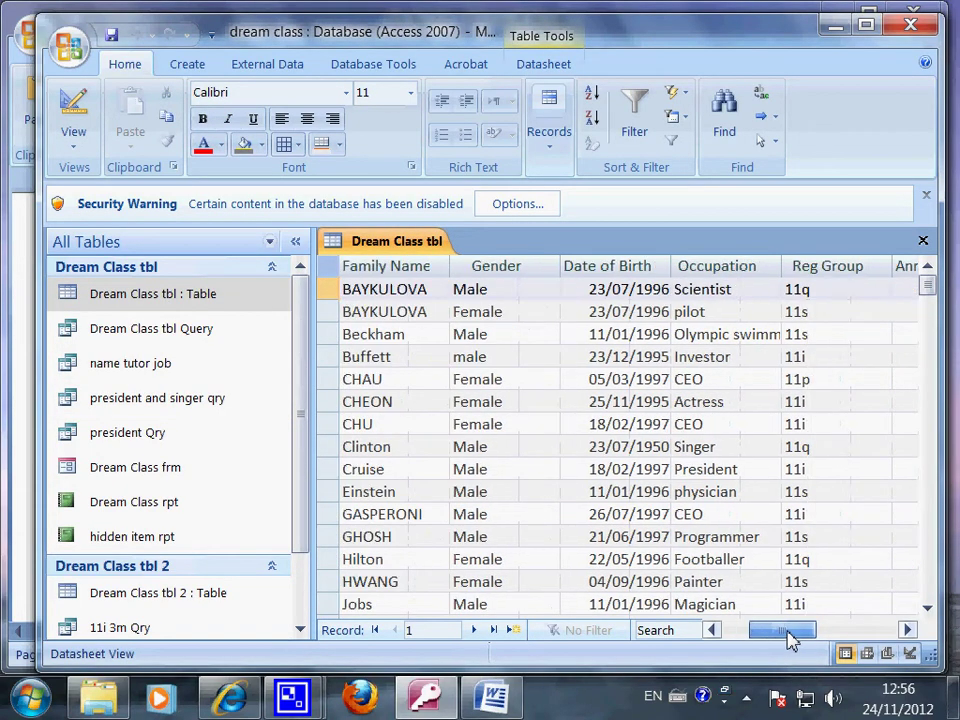
click(714, 470)
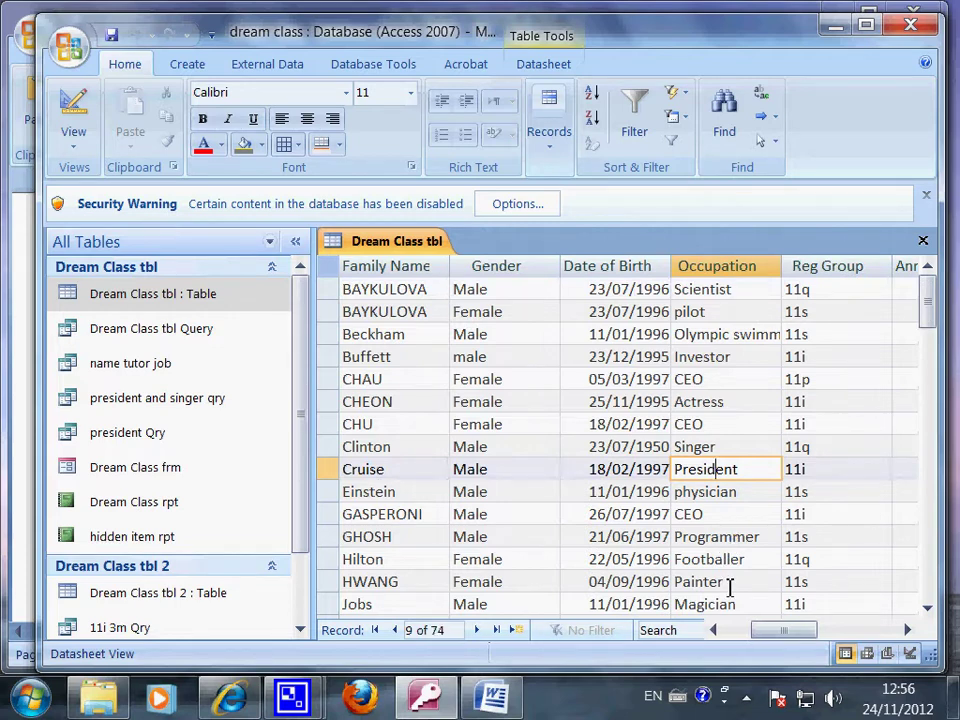
drag(926, 318, 928, 330)
click(732, 566)
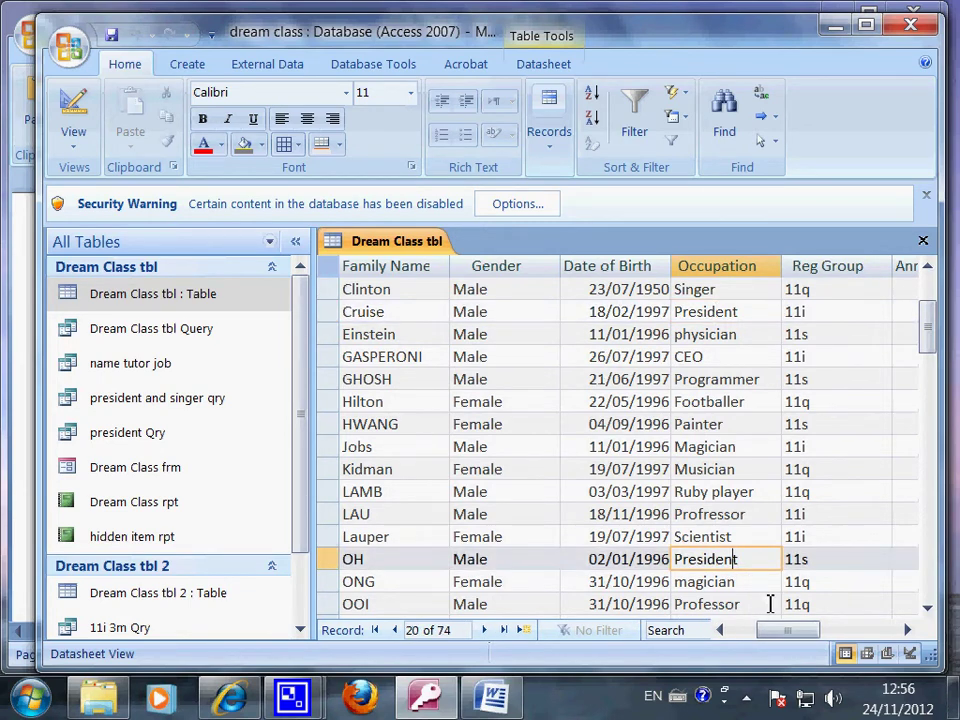
drag(789, 636, 773, 640)
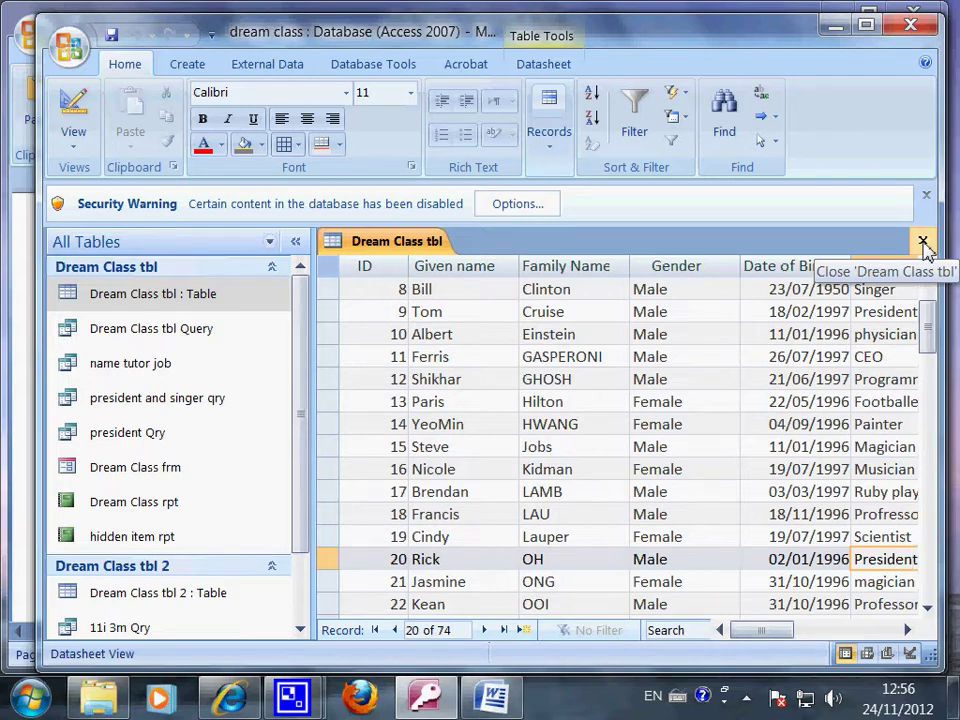
click(923, 242)
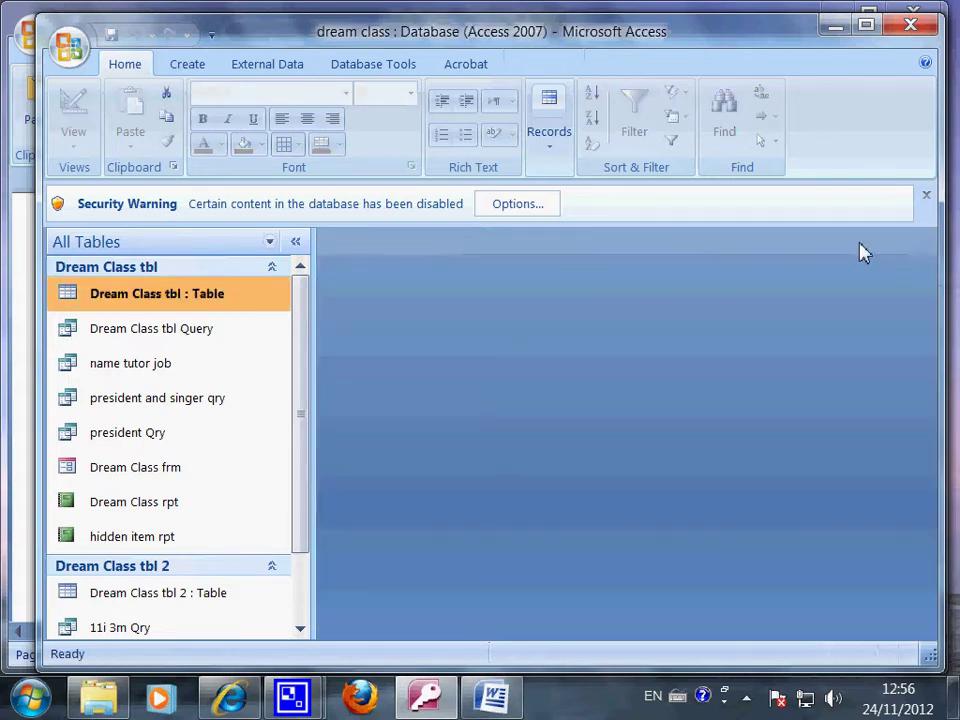
double_click(181, 412)
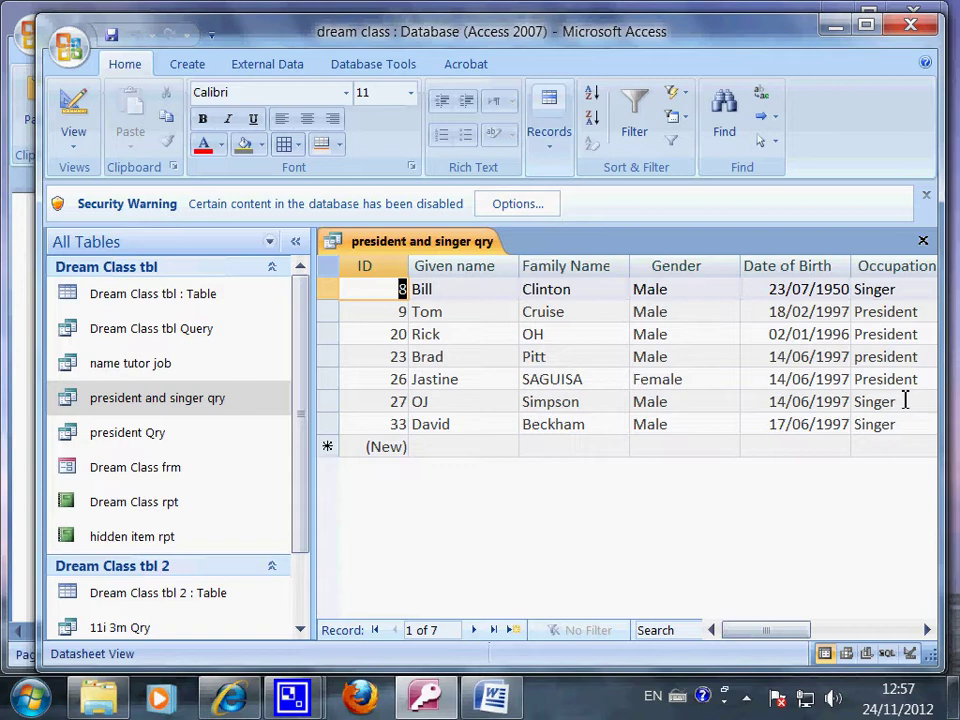
click(923, 241)
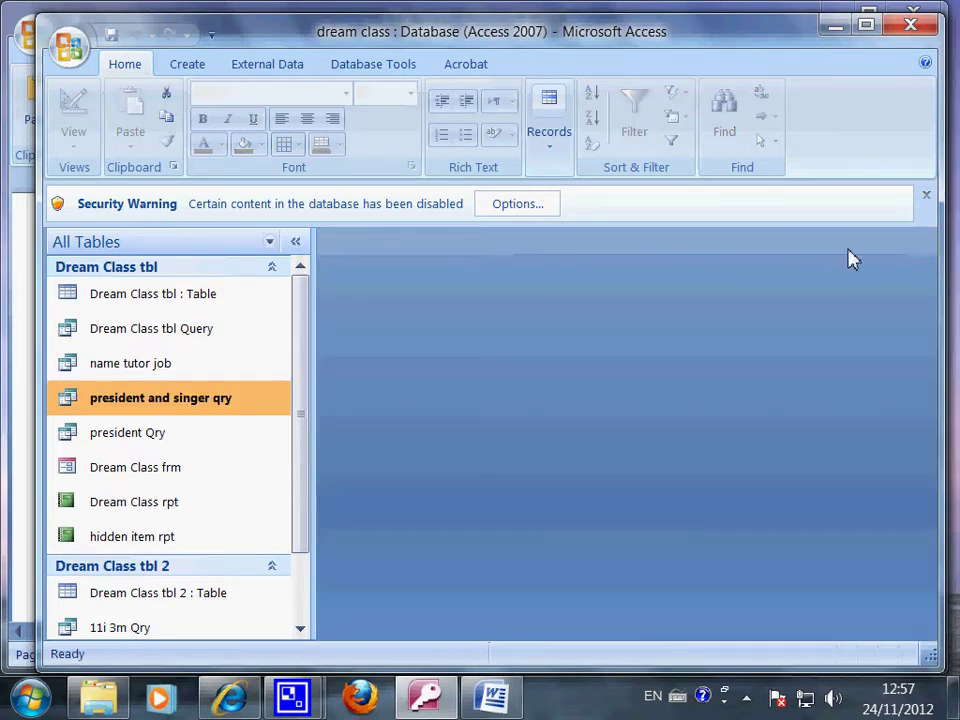
click(170, 451)
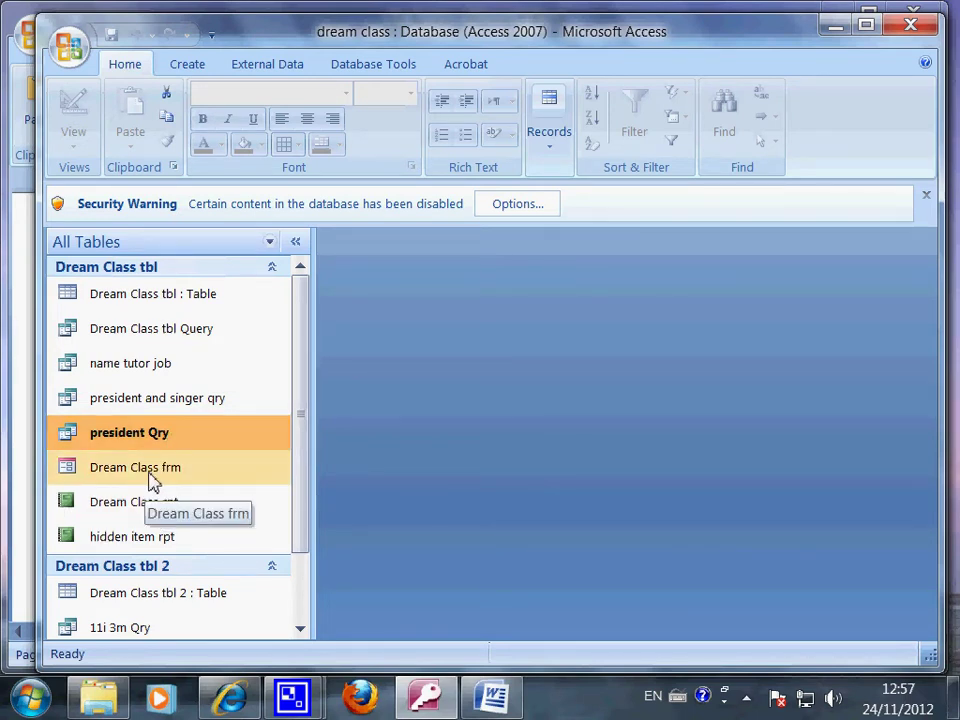
double_click(152, 482)
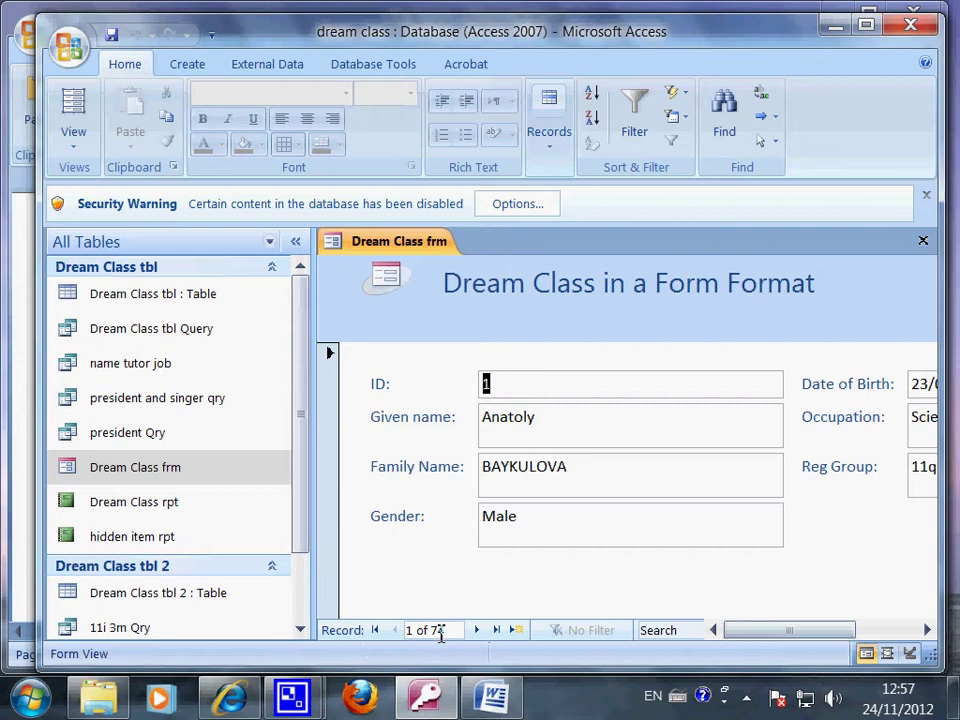
click(480, 633)
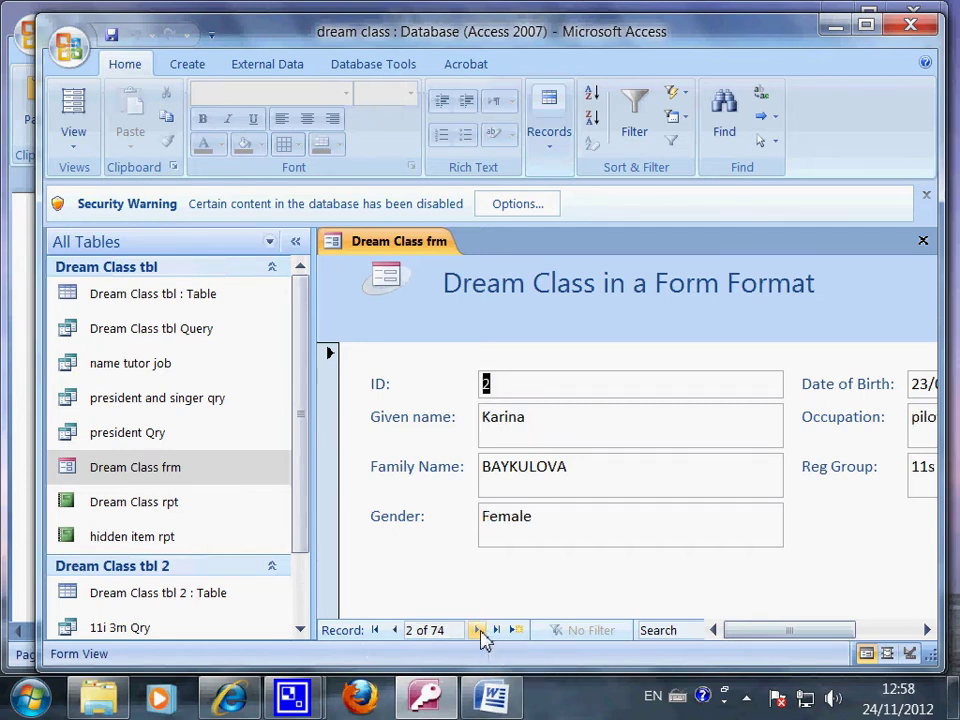
click(479, 632)
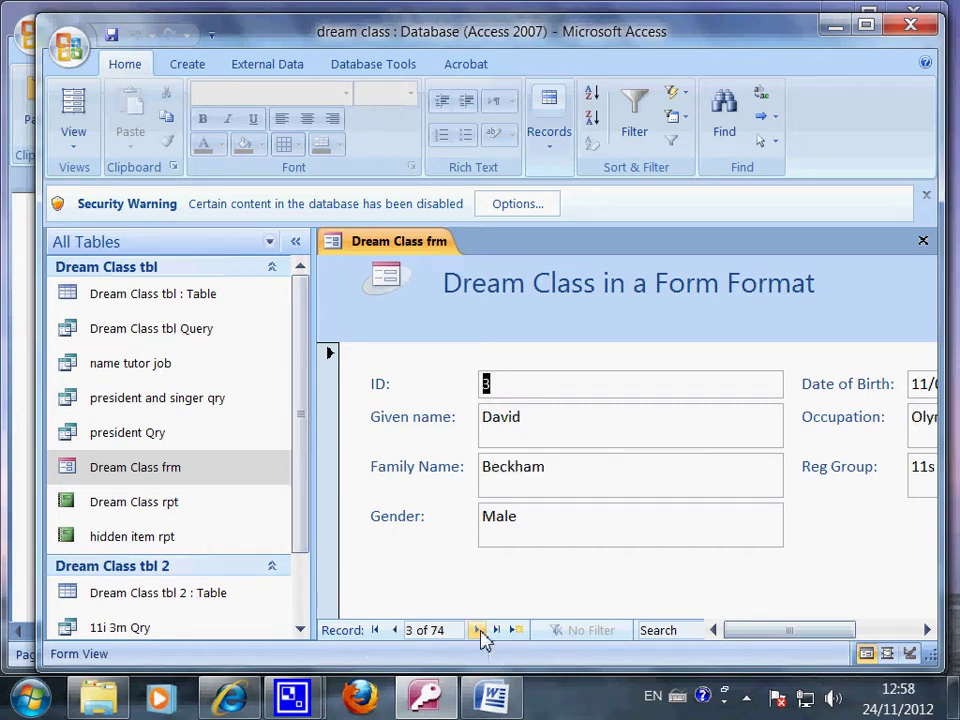
click(480, 632)
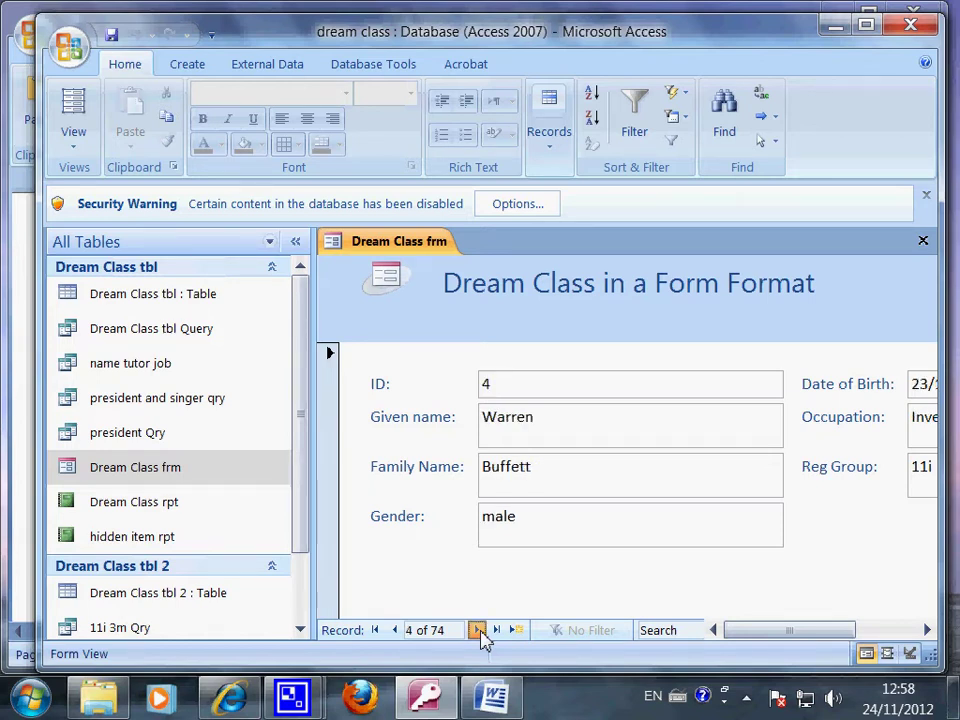
click(480, 632)
click(480, 632)
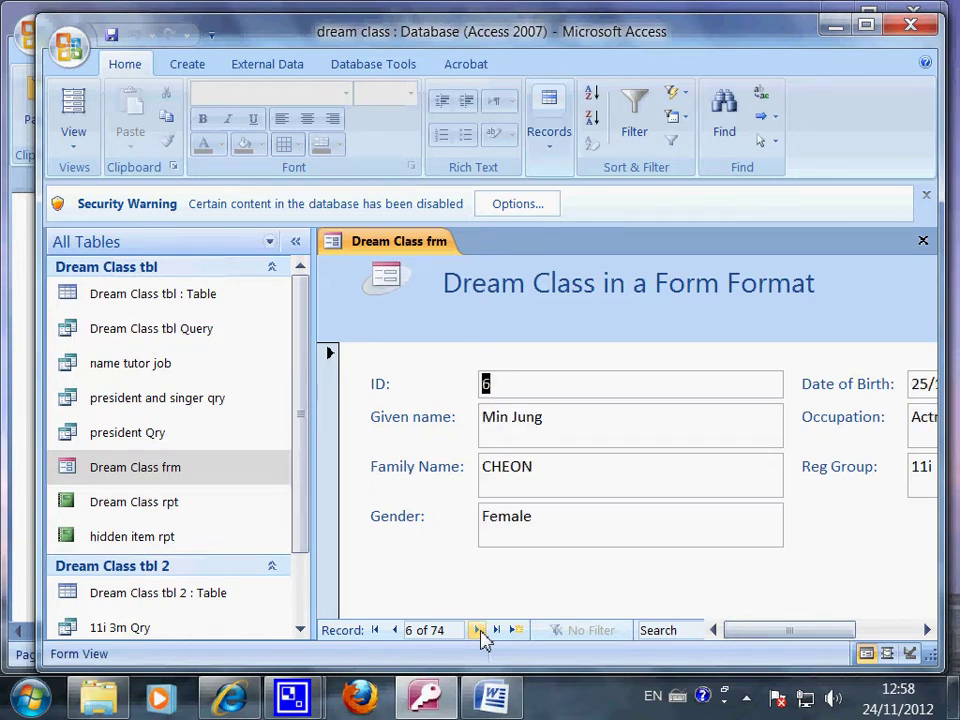
click(480, 632)
click(480, 632)
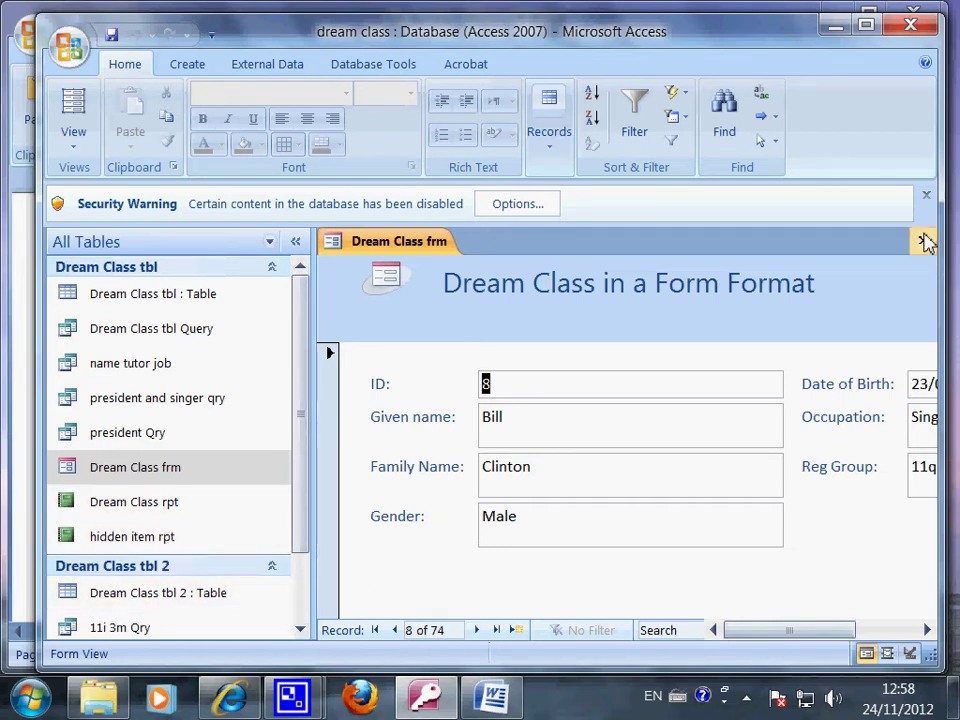
click(921, 241)
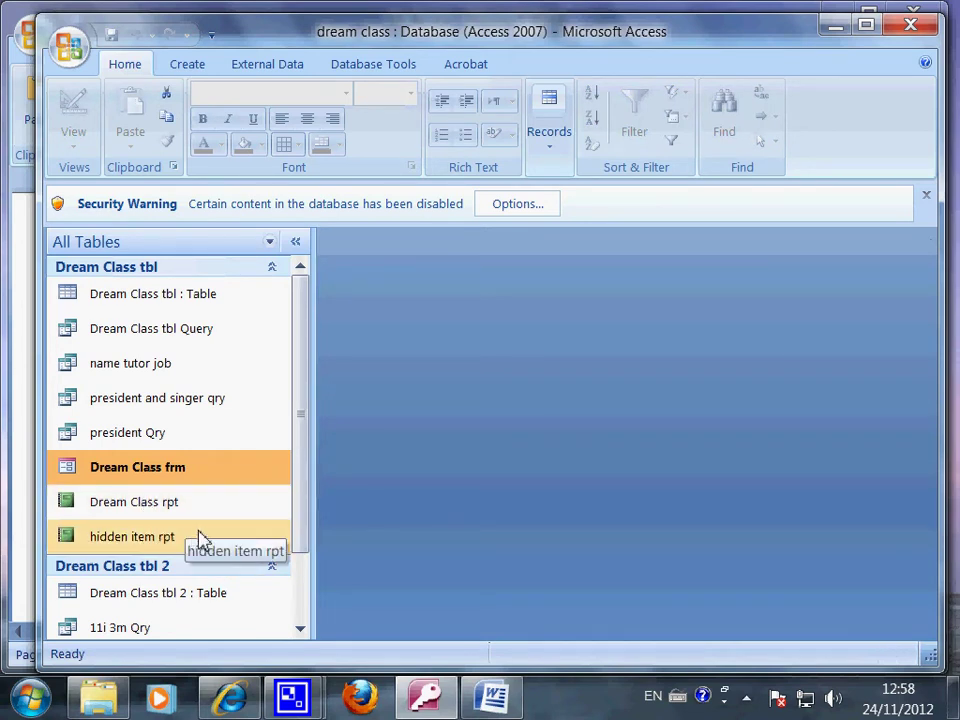
click(168, 508)
double_click(168, 508)
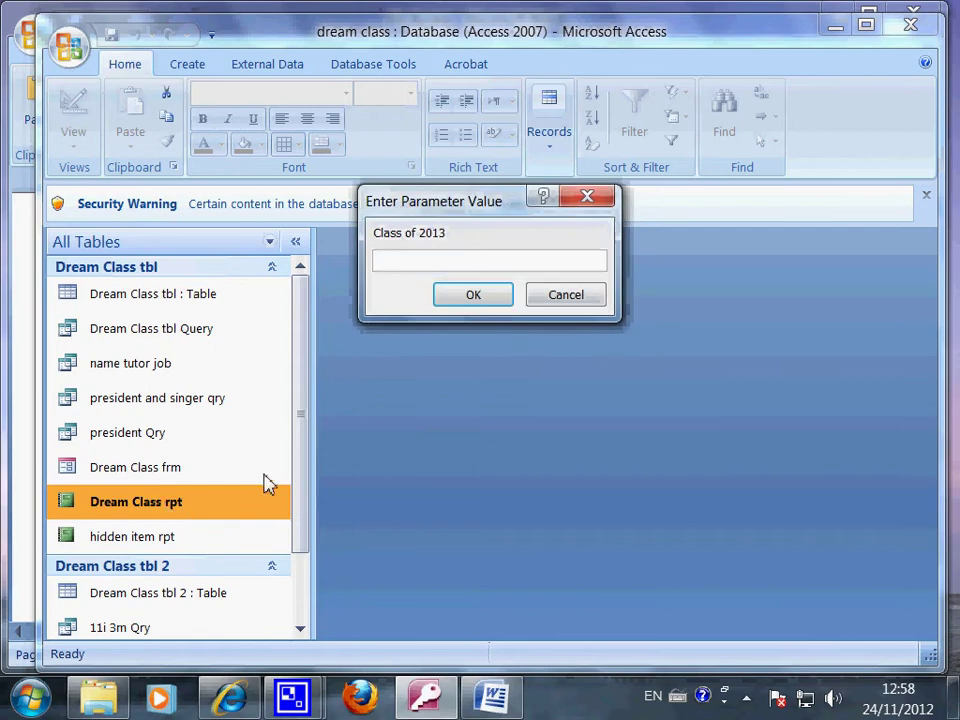
text(1)
click(474, 292)
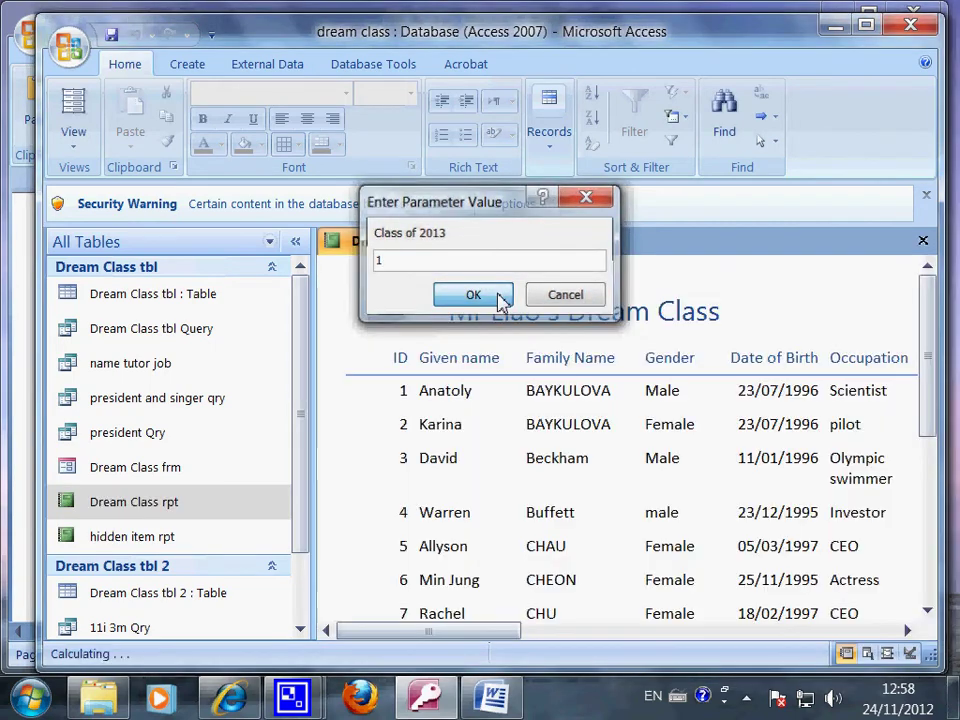
mouse_move(508, 633)
mouse_down()
mouse_move(561, 630)
mouse_move(514, 633)
mouse_up()
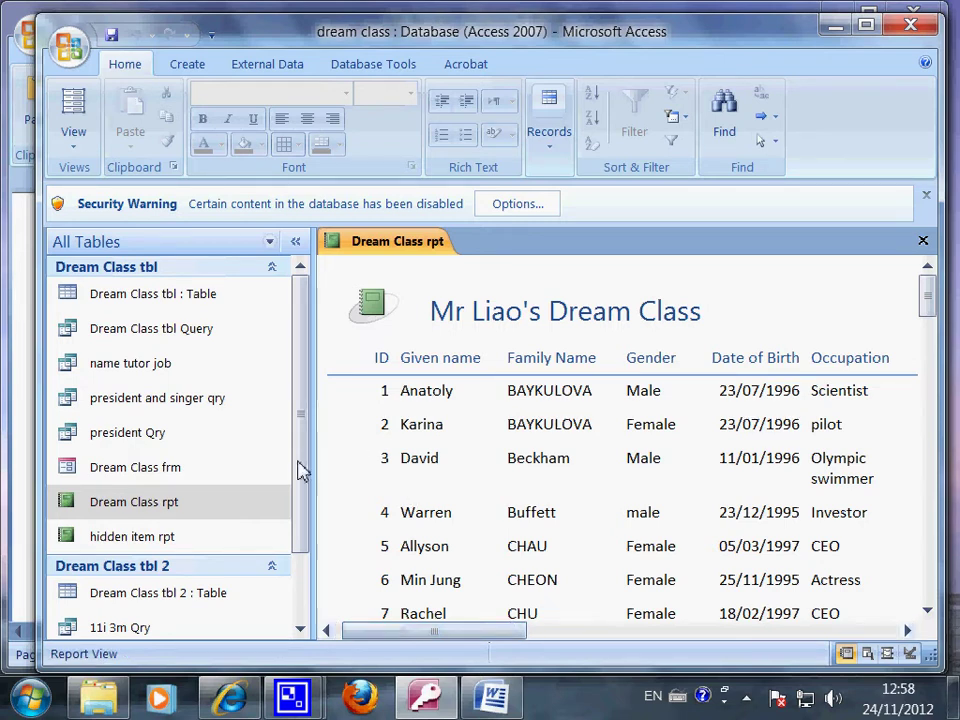
drag(298, 469, 302, 493)
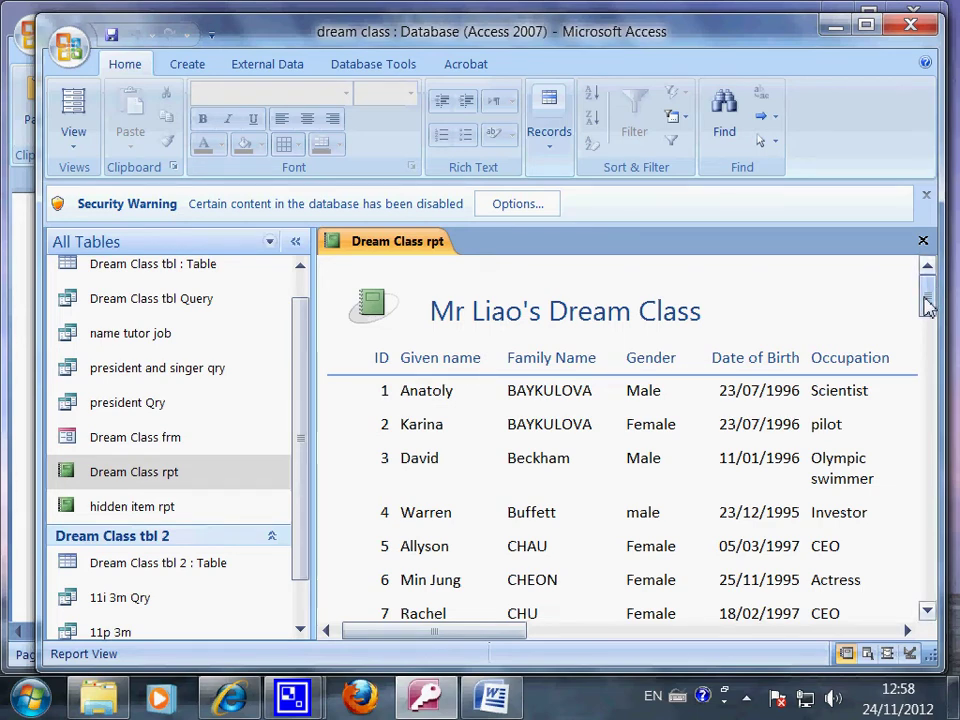
mouse_move(928, 305)
mouse_down()
mouse_move(926, 313)
mouse_move(928, 305)
mouse_up()
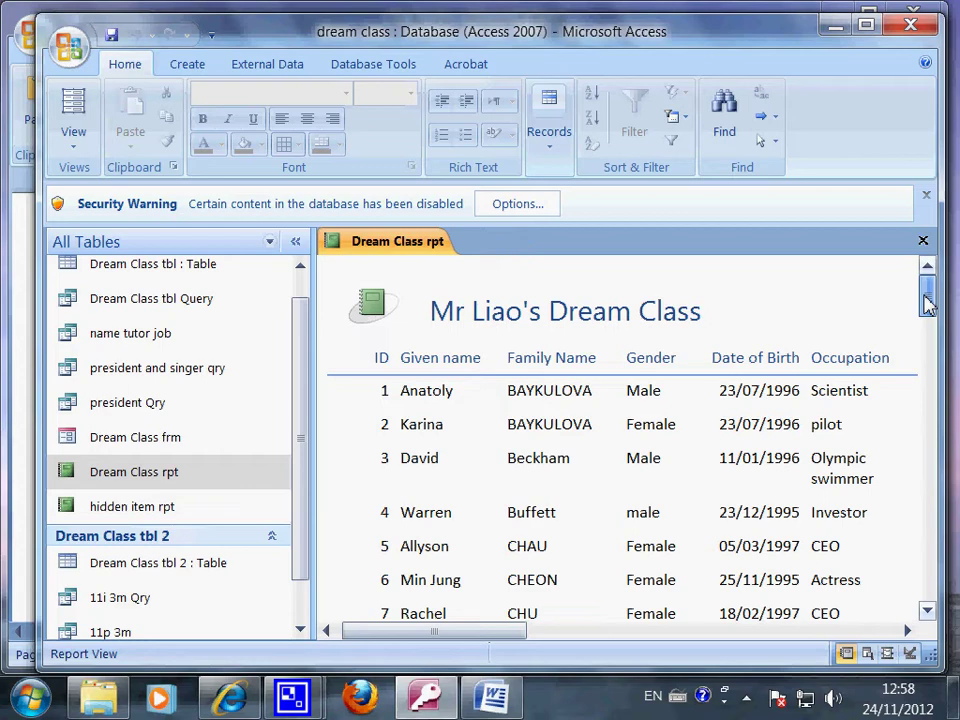
drag(928, 305, 928, 316)
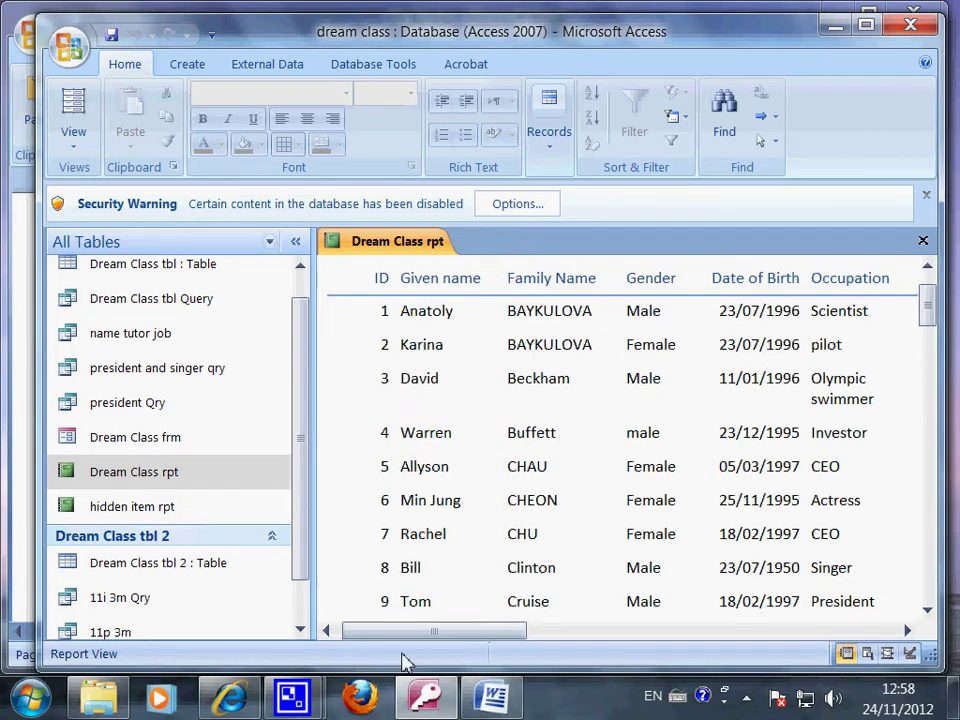
click(923, 240)
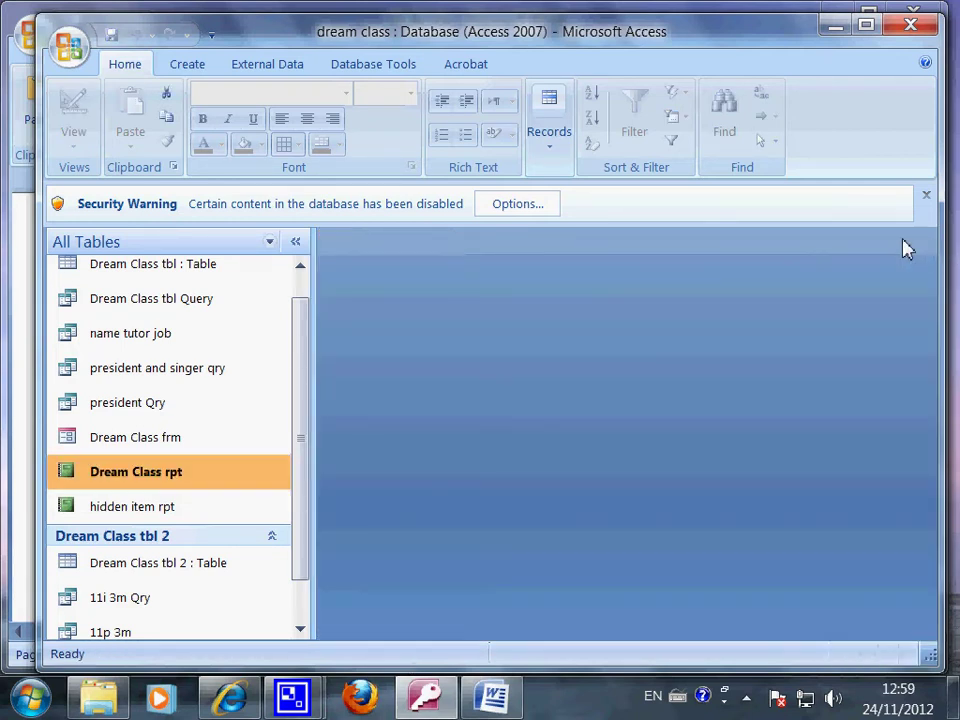
Open hidden item rpt with parameter value 1 for Class of 2013 and scroll across it.
double_click(130, 507)
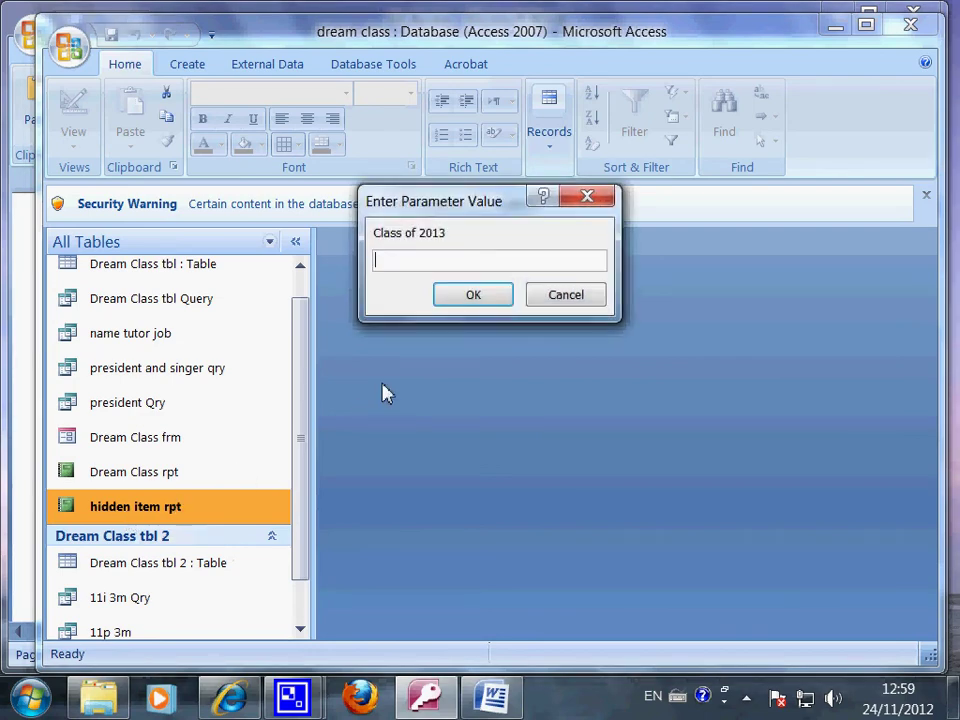
text(1)
click(463, 299)
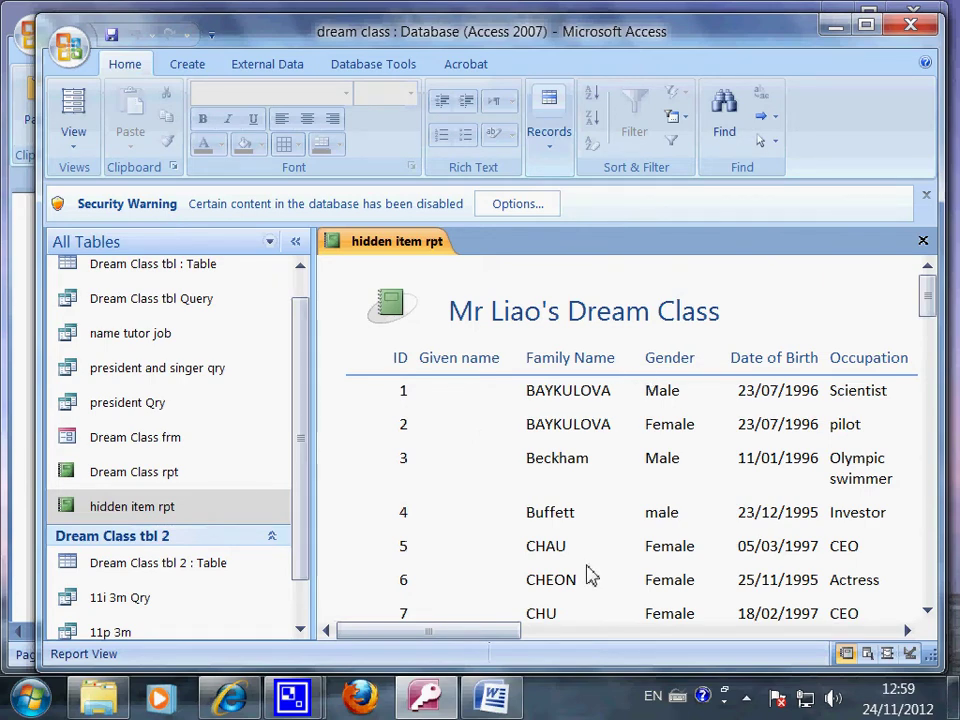
drag(497, 640, 537, 641)
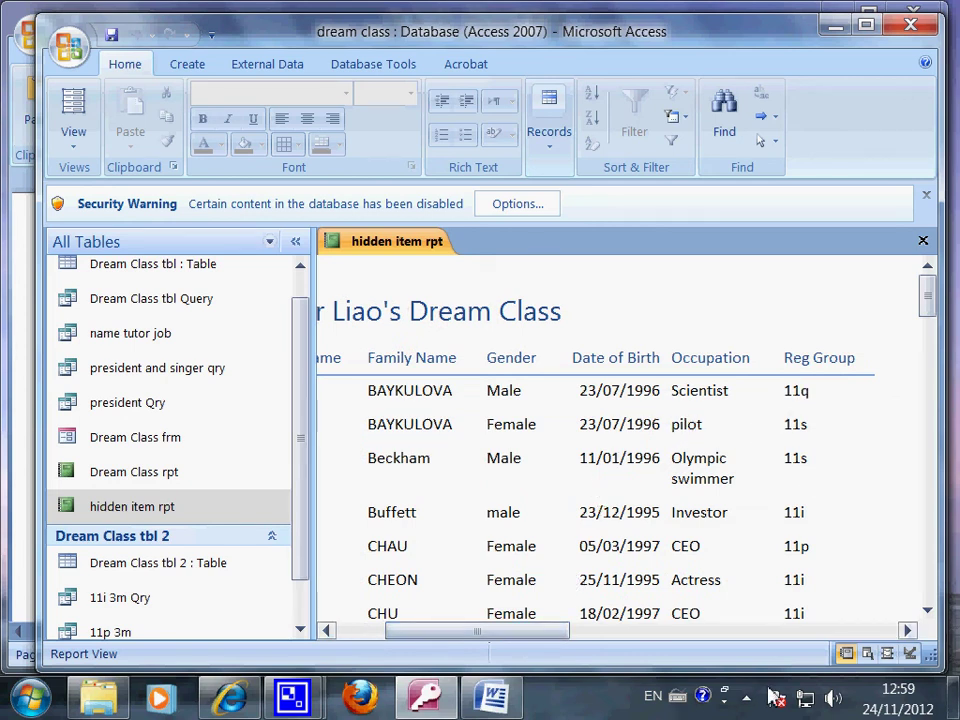
drag(474, 645, 427, 636)
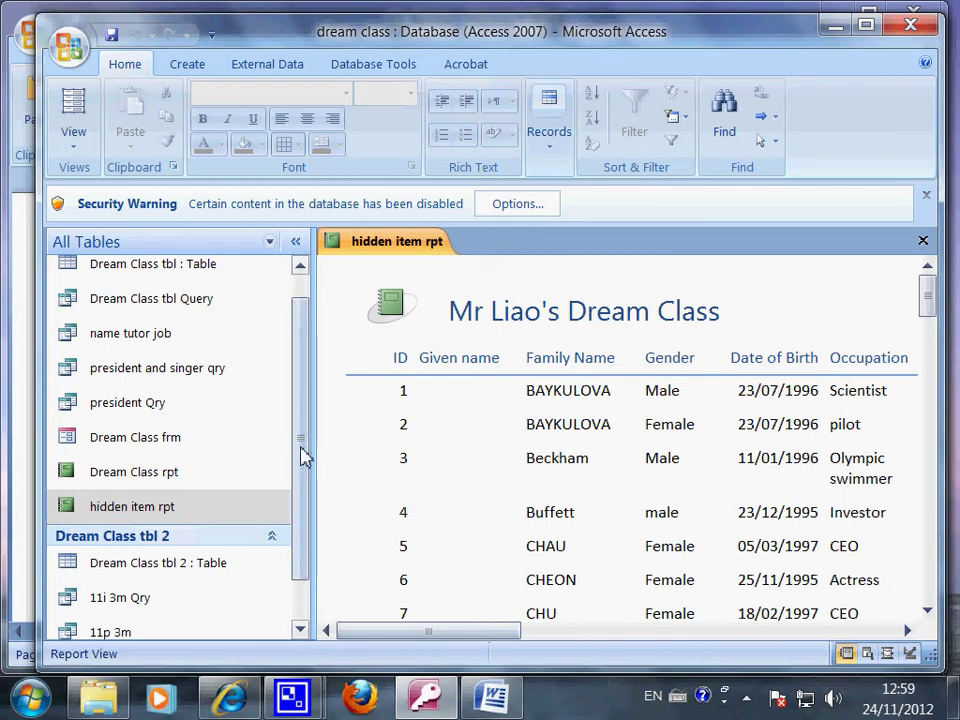
scroll(305, 457, up, 1)
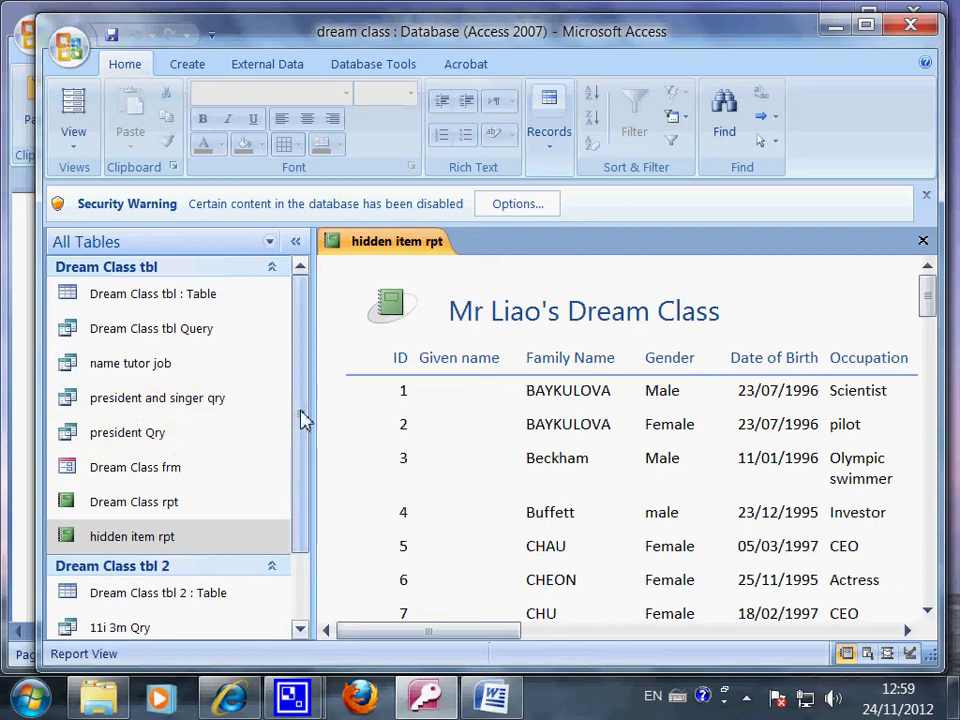
Close hidden item rpt and scroll through the navigation pane's object list.
click(923, 240)
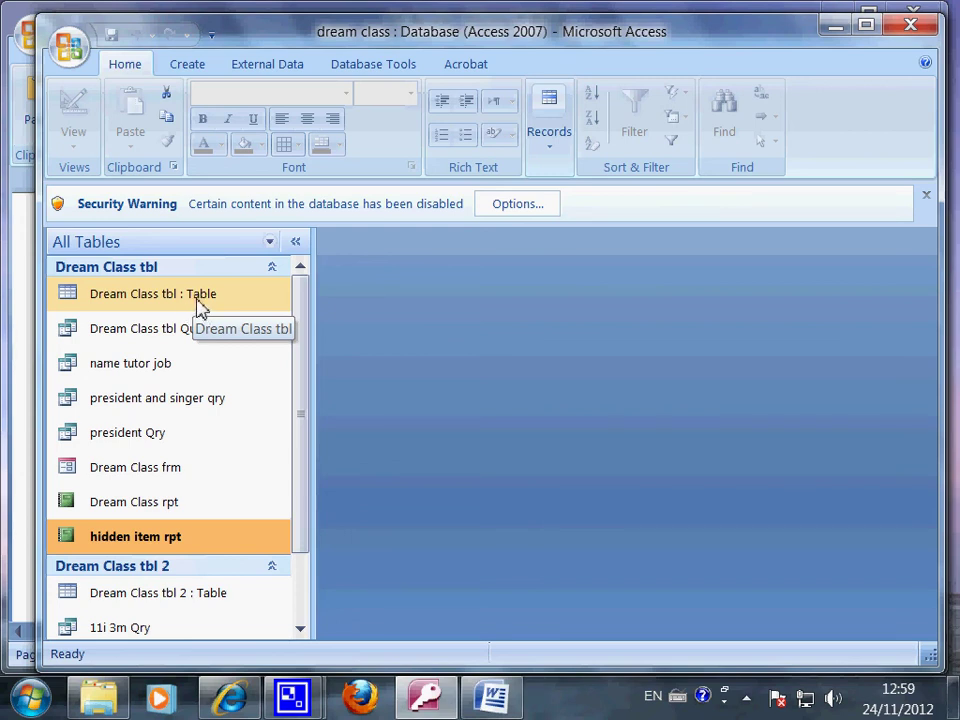
click(167, 300)
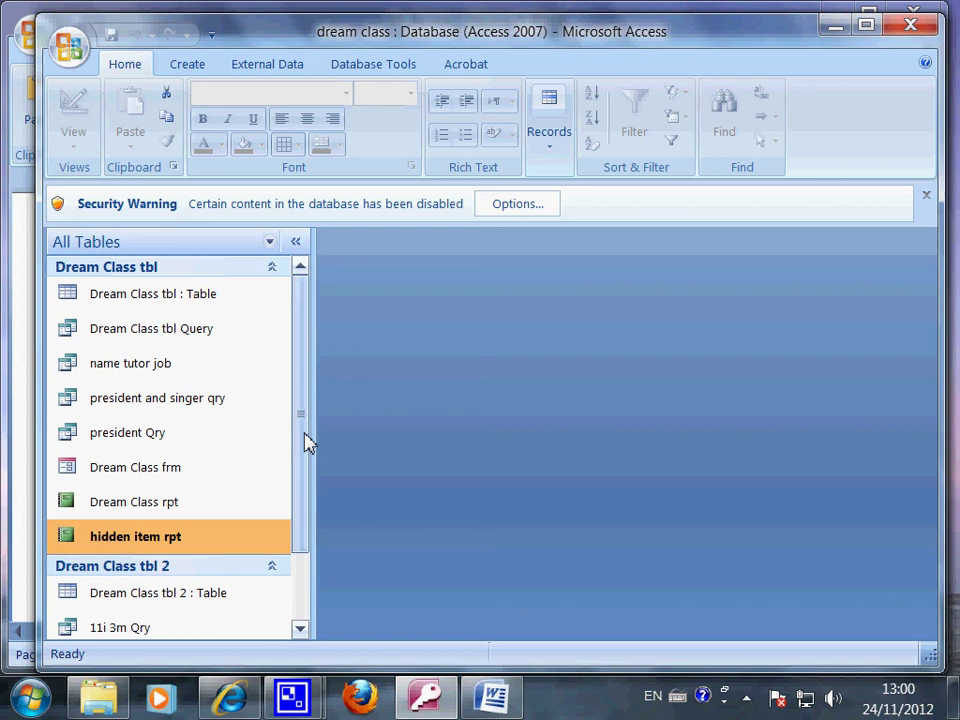
drag(308, 443, 176, 523)
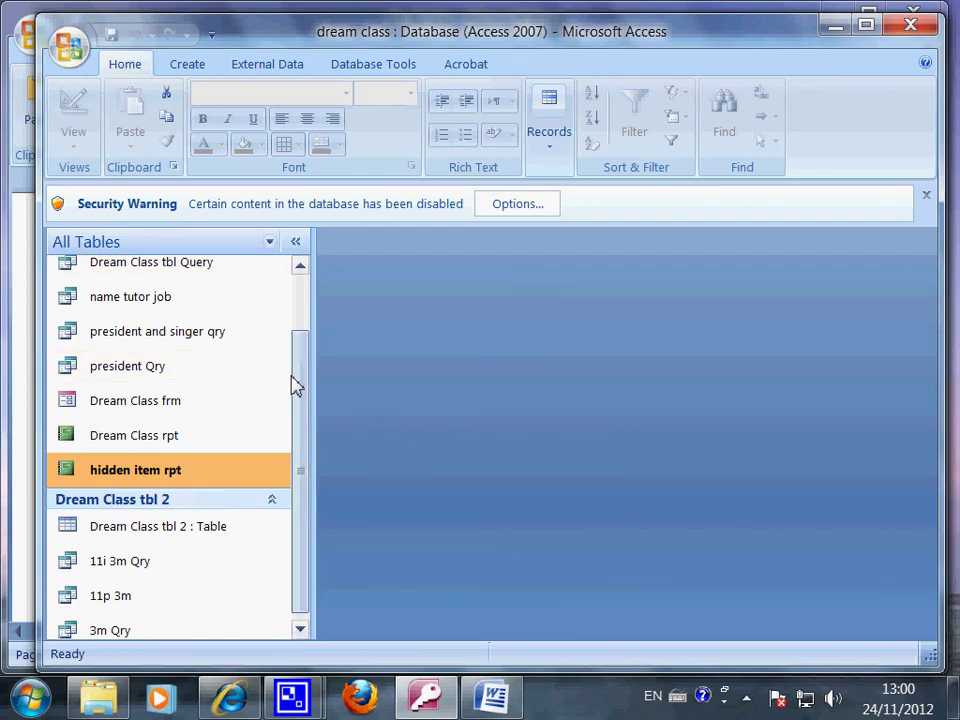
drag(296, 386, 311, 328)
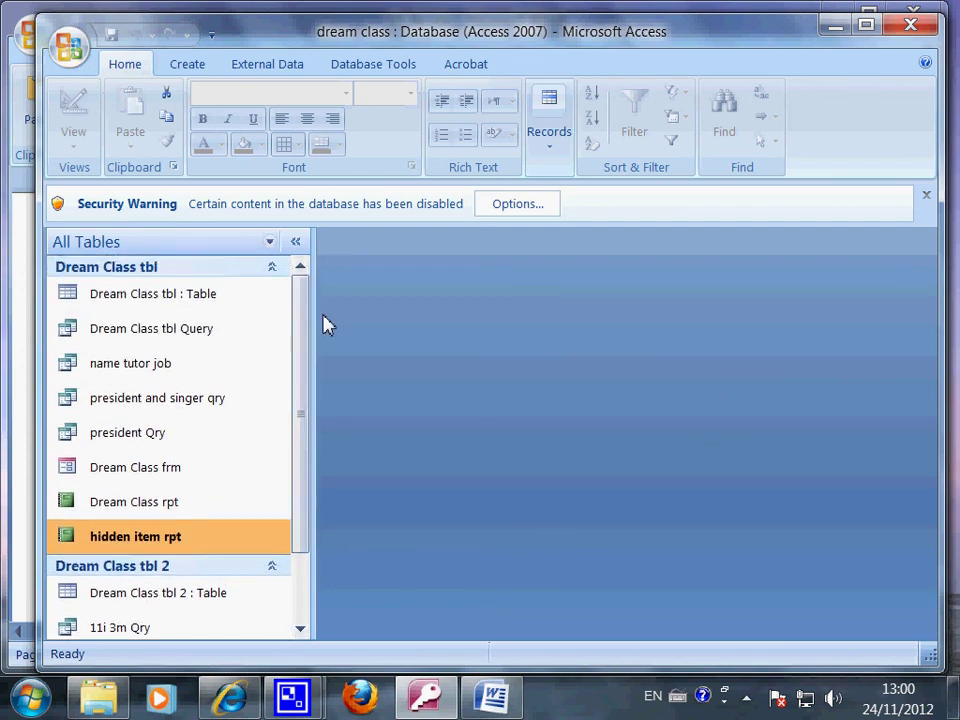